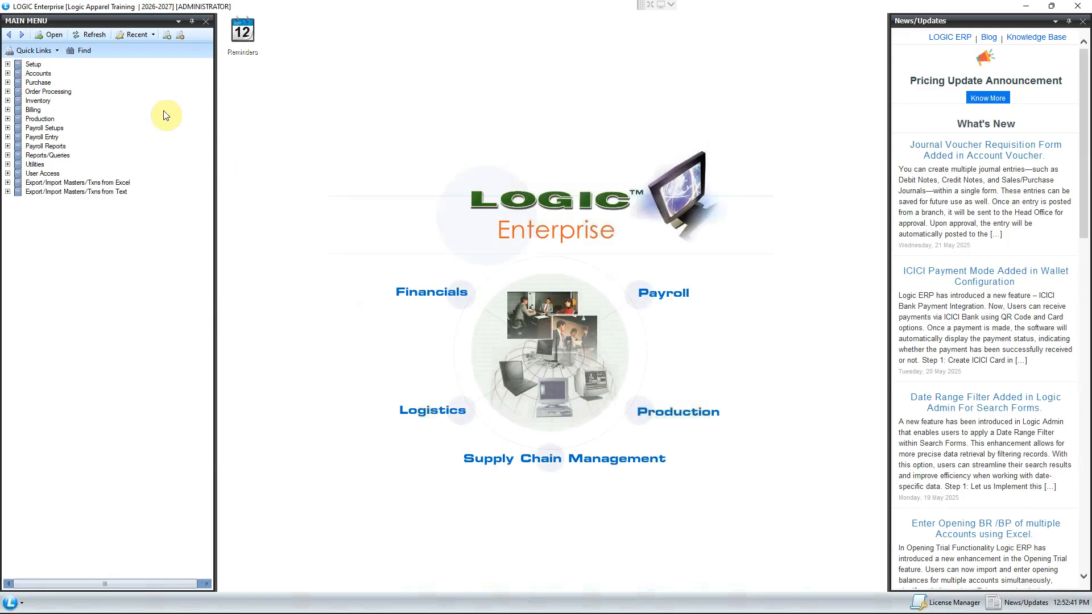
- Open the Setup New Account form from the account setup section
{"action": "left_click", "coordinate": [33, 65]}
{"action": "left_click", "coordinate": [7, 64]}
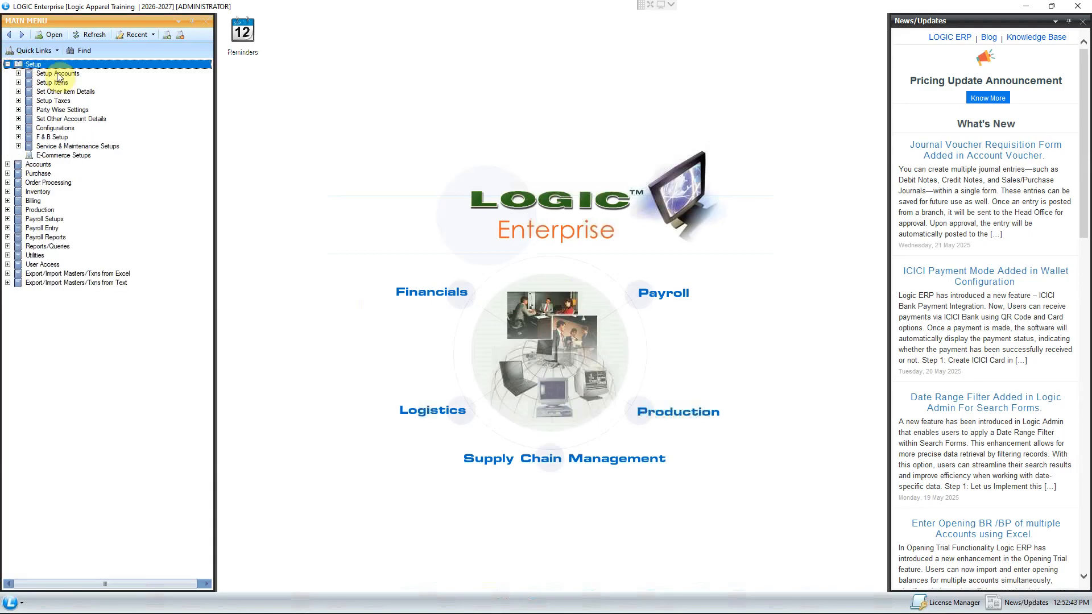
{"action": "left_click", "coordinate": [57, 73]}
{"action": "left_click", "coordinate": [18, 73]}
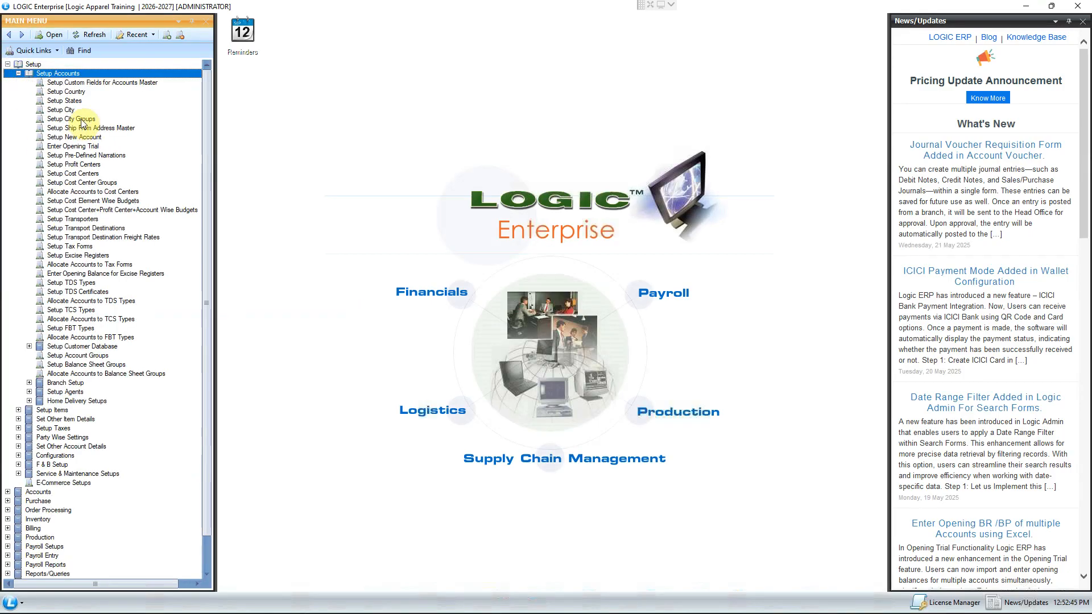
{"action": "left_click", "coordinate": [80, 137]}
{"action": "double_click", "coordinate": [81, 137]}
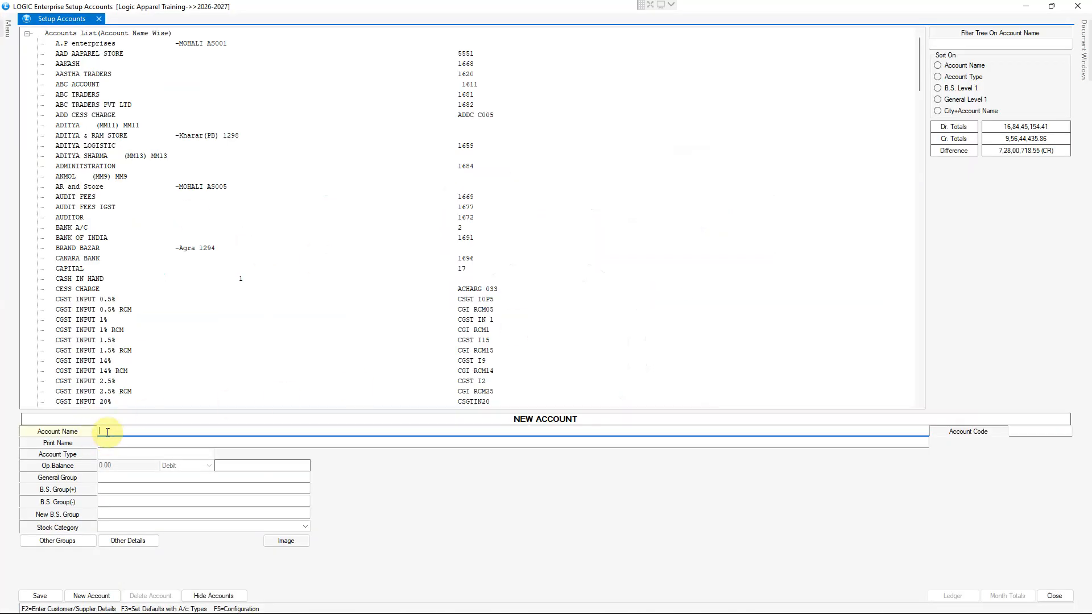
- Create and save an account named DEPRECIATION with the account type EXPENSES
{"action": "type", "text": "DEPRECIATION"}
{"action": "key", "text": "Return"}
{"action": "key", "text": "Return"}
{"action": "key", "text": "Return"}
{"action": "type", "text": "EXP"}
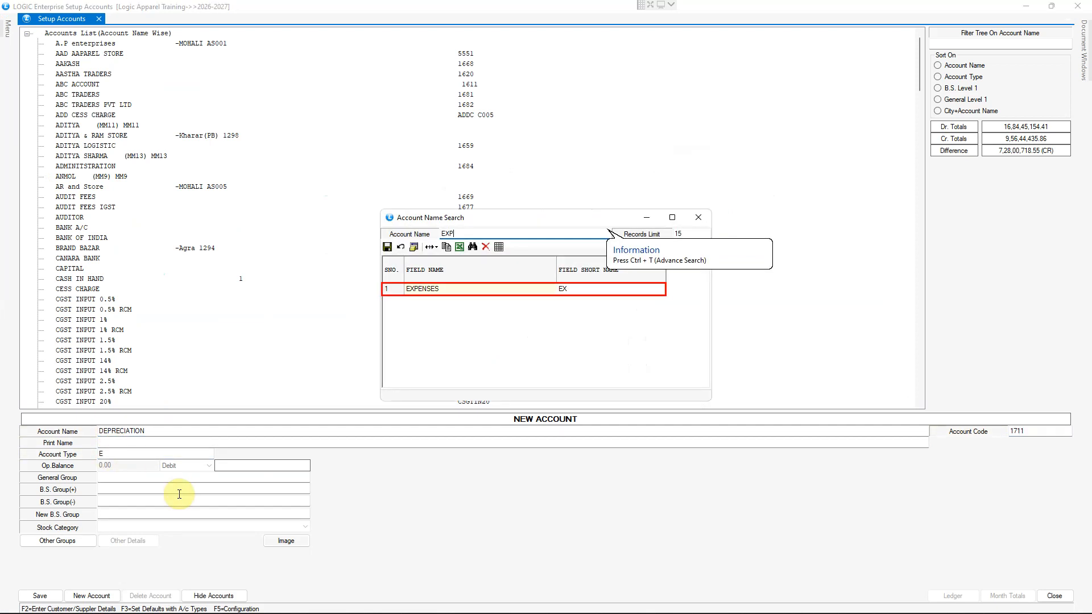
{"action": "key", "text": "Return"}
{"action": "key", "text": "alt+s"}
{"action": "key", "text": "Return"}
- Enter a new account named PLANT & MACHINERY with the account type FIXED ASSETS
{"action": "type", "text": "PLA"}
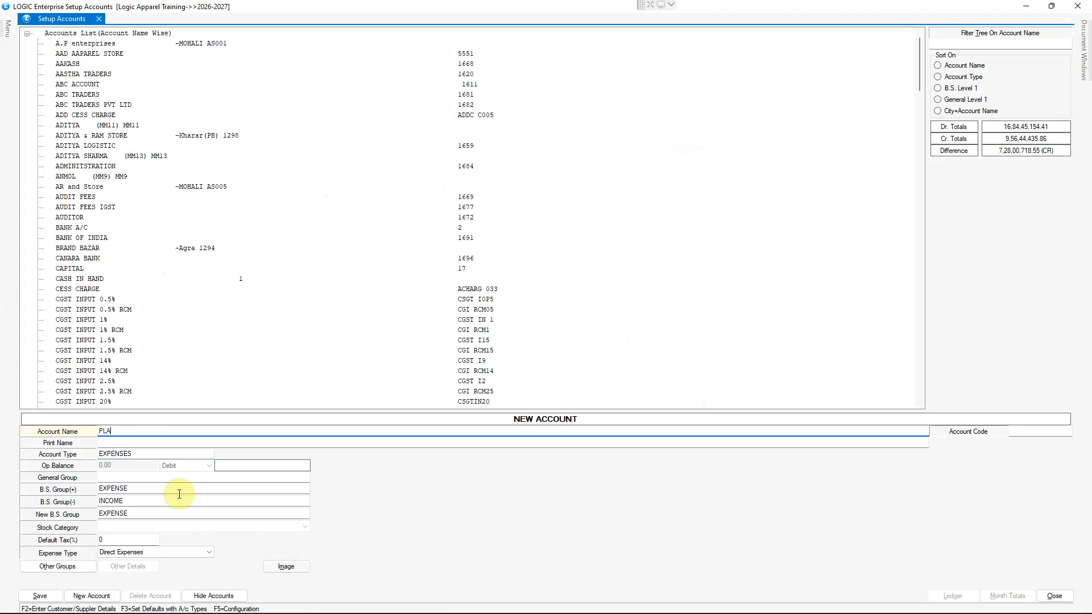
{"action": "type", "text": "NT $"}
{"action": "key", "text": "BackSpace"}
{"action": "type", "text": "8"}
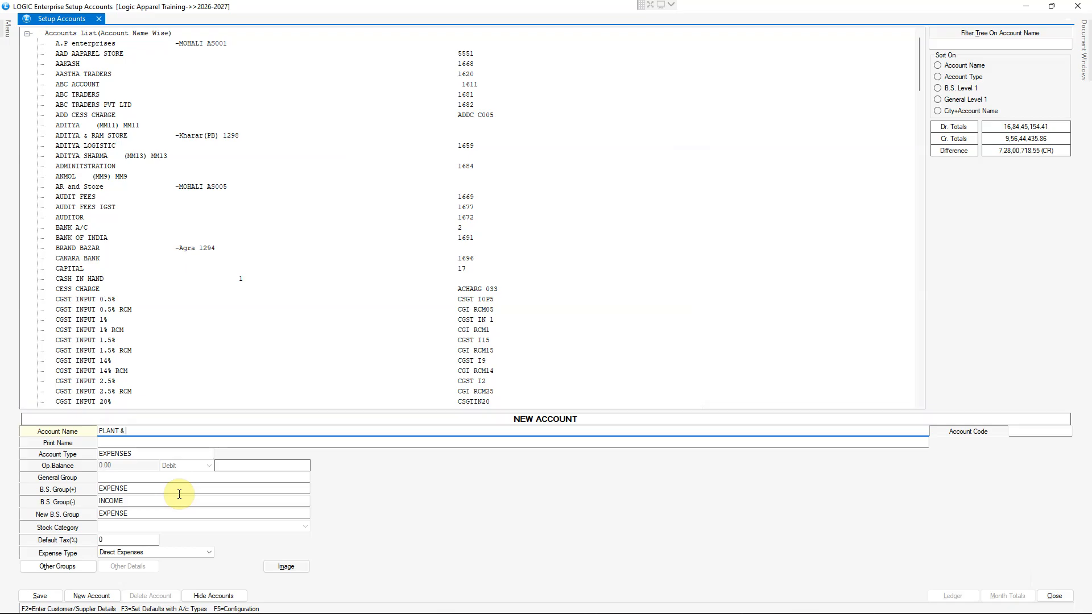
{"action": "type", "text": " MACHINERY"}
{"action": "key", "text": "Return"}
{"action": "key", "text": "Return"}
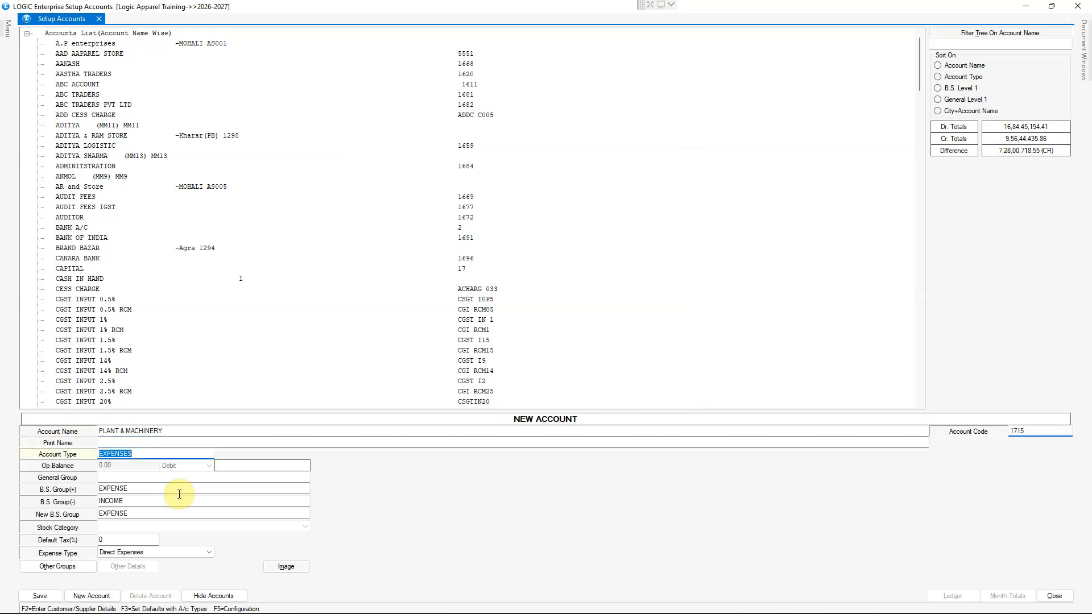
{"action": "type", "text": "FI"}
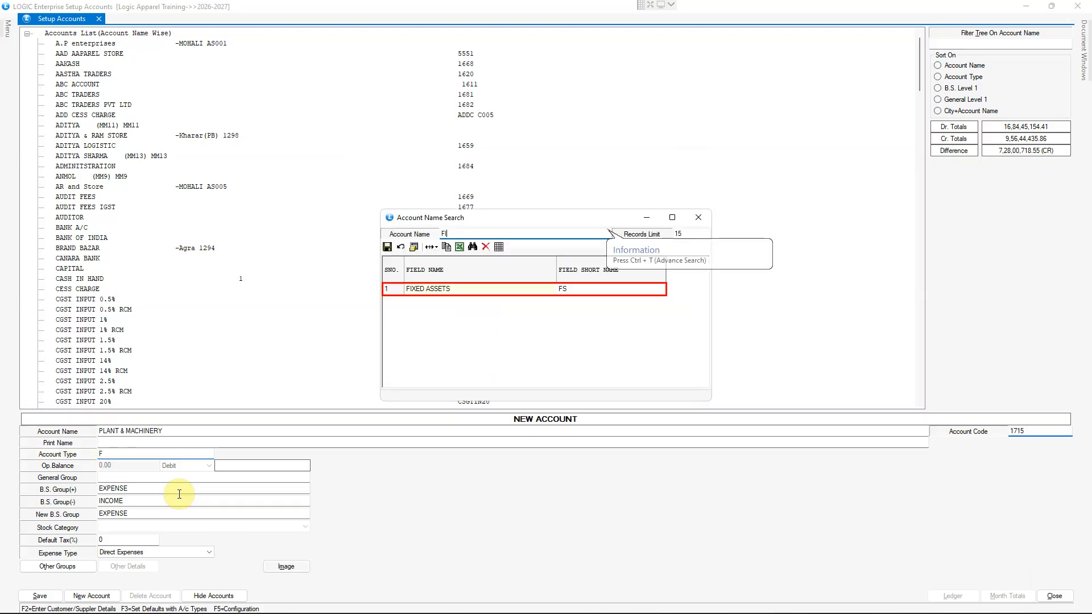
{"action": "key", "text": "Return"}
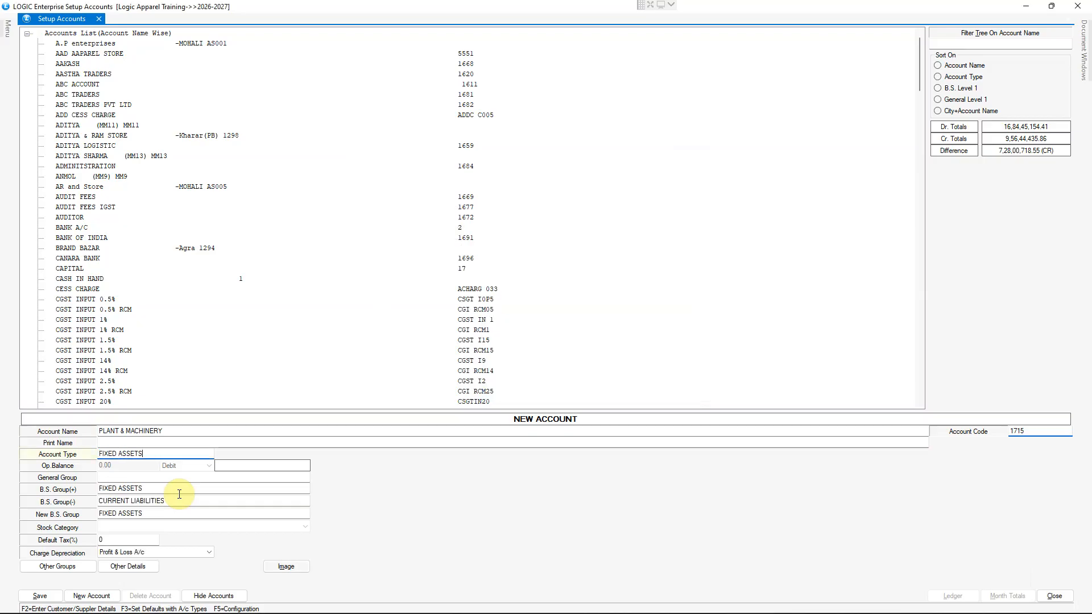
- In the account's fixed asset details, enter an original cost of 1,00,000 and the purchase date 01/04/2025
{"action": "left_click", "coordinate": [119, 569]}
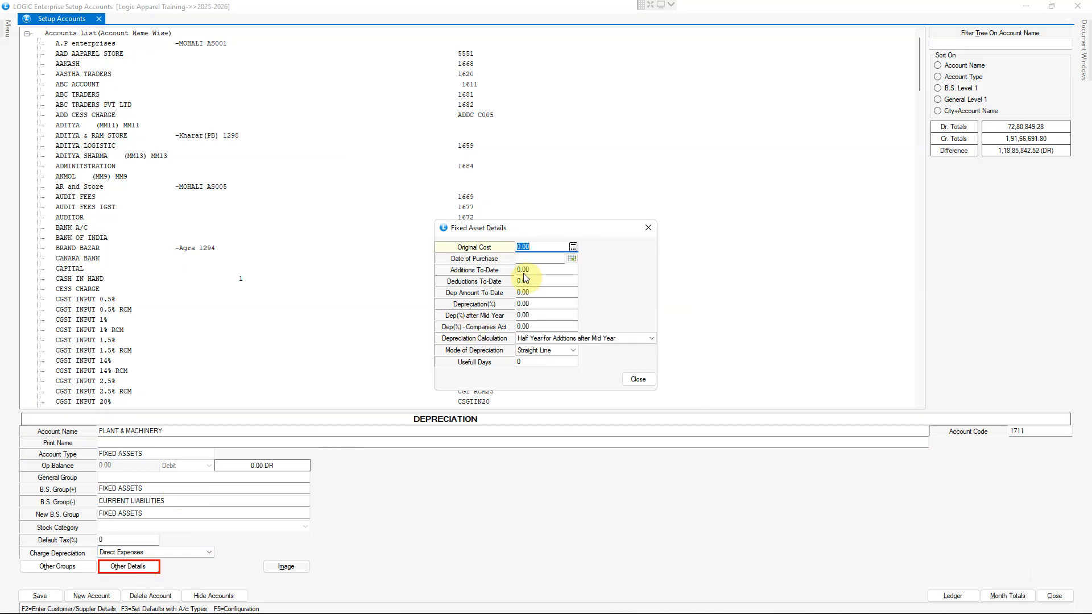
{"action": "type", "text": "1,00,000"}
{"action": "key", "text": "Return"}
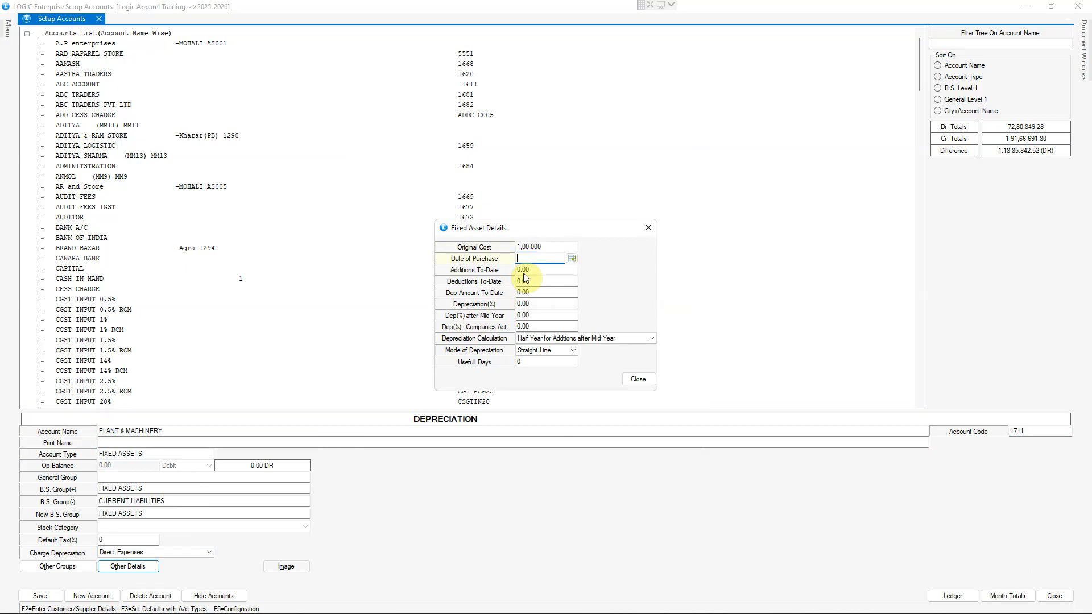
{"action": "type", "text": "01/04/2025"}
{"action": "key", "text": "Return"}
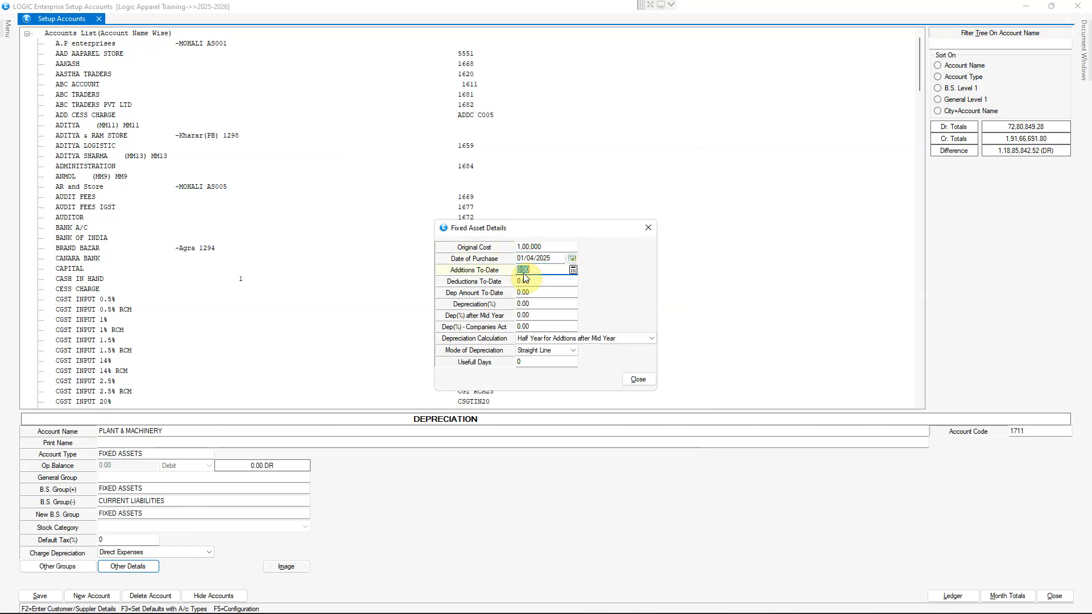
- Set the asset's depreciation to 10 percent, keeping additions, deductions, depreciation to date and after-mid-year depreciation at 0.00
{"action": "left_click", "coordinate": [554, 287]}
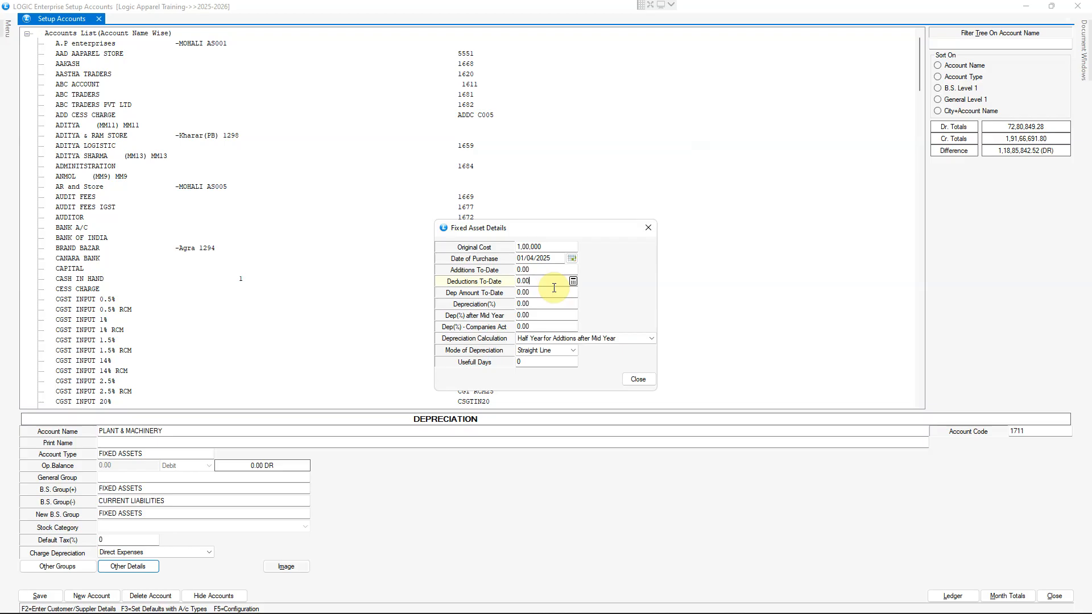
{"action": "key", "text": "Return"}
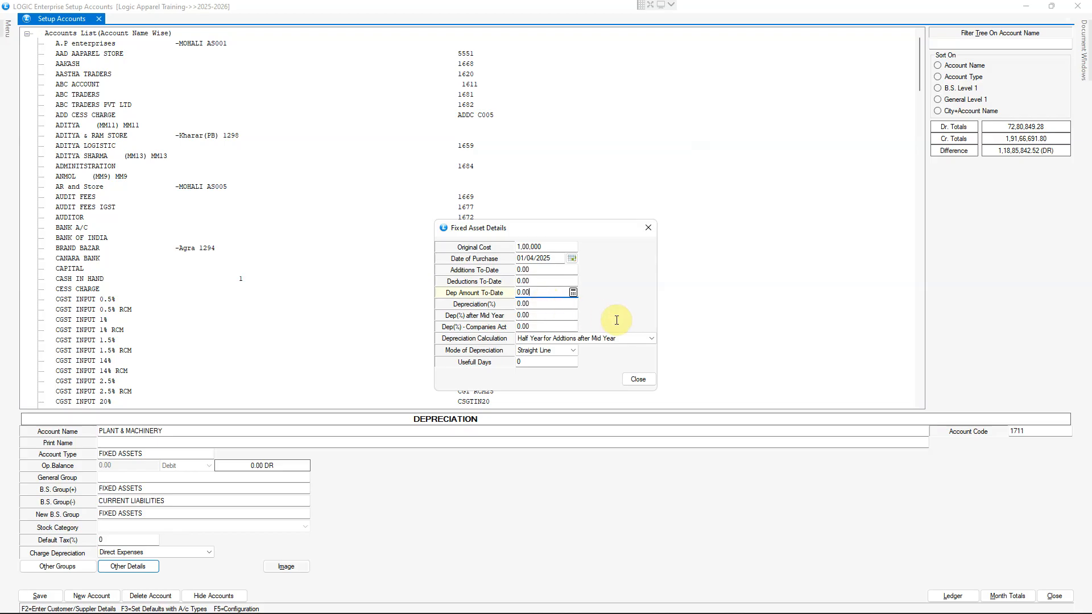
{"action": "key", "text": "Tab"}
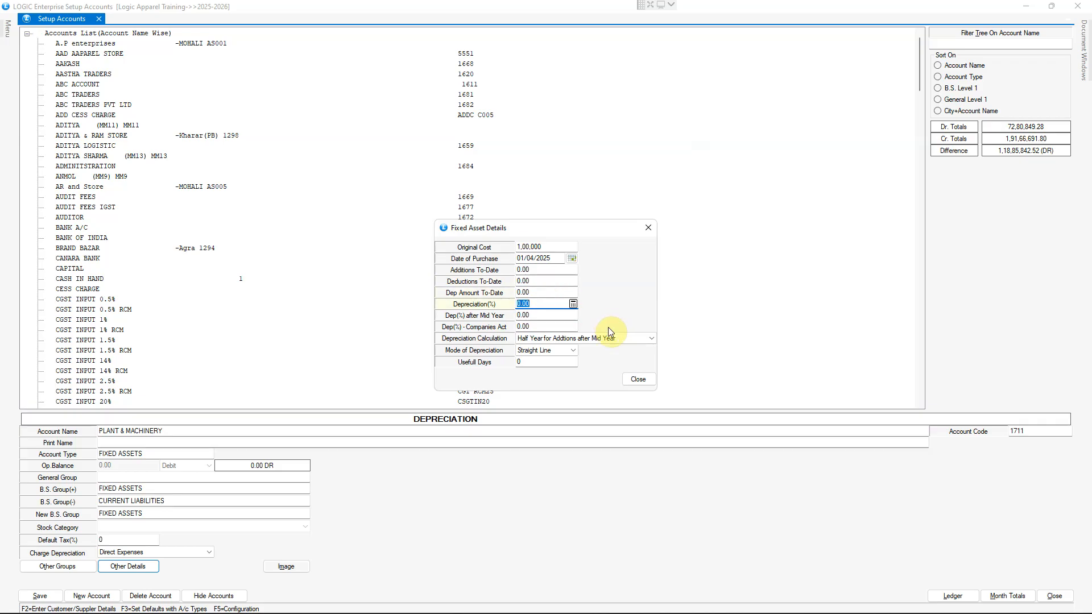
{"action": "type", "text": "10"}
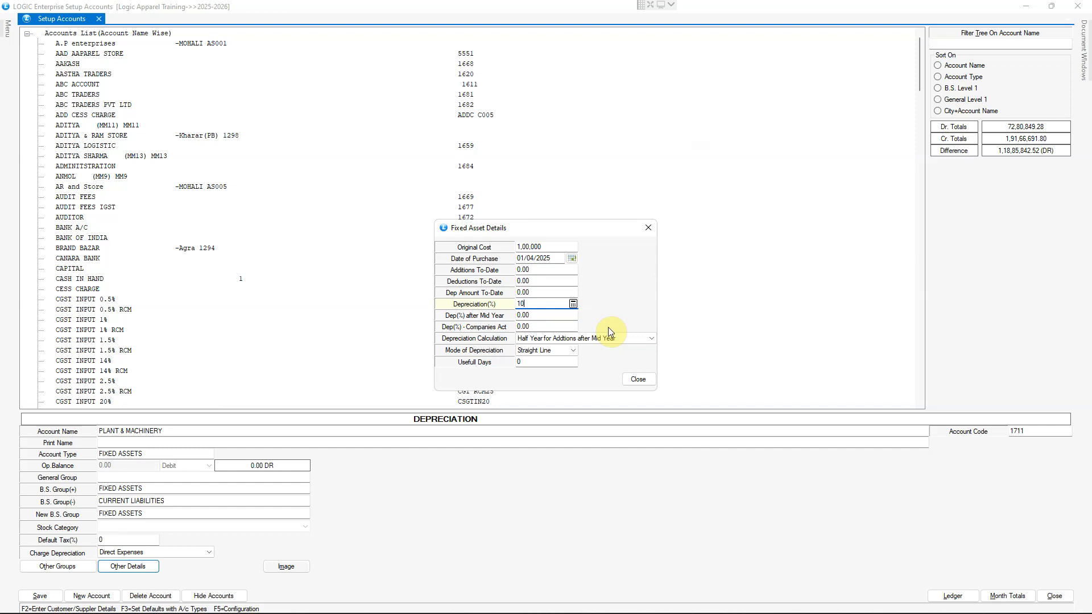
{"action": "key", "text": "Tab"}
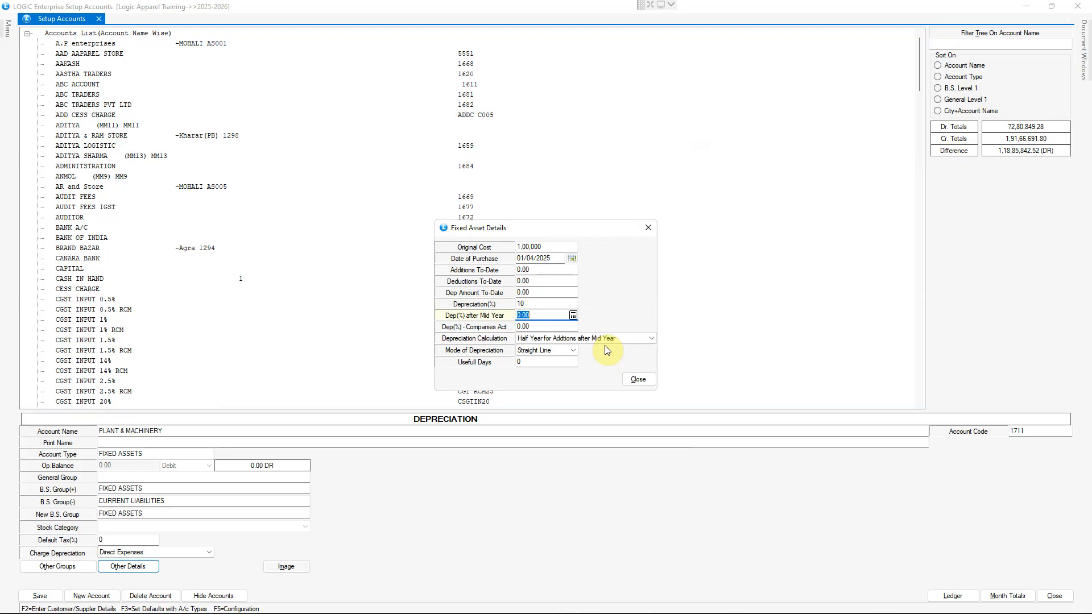
{"action": "key", "text": "Tab"}
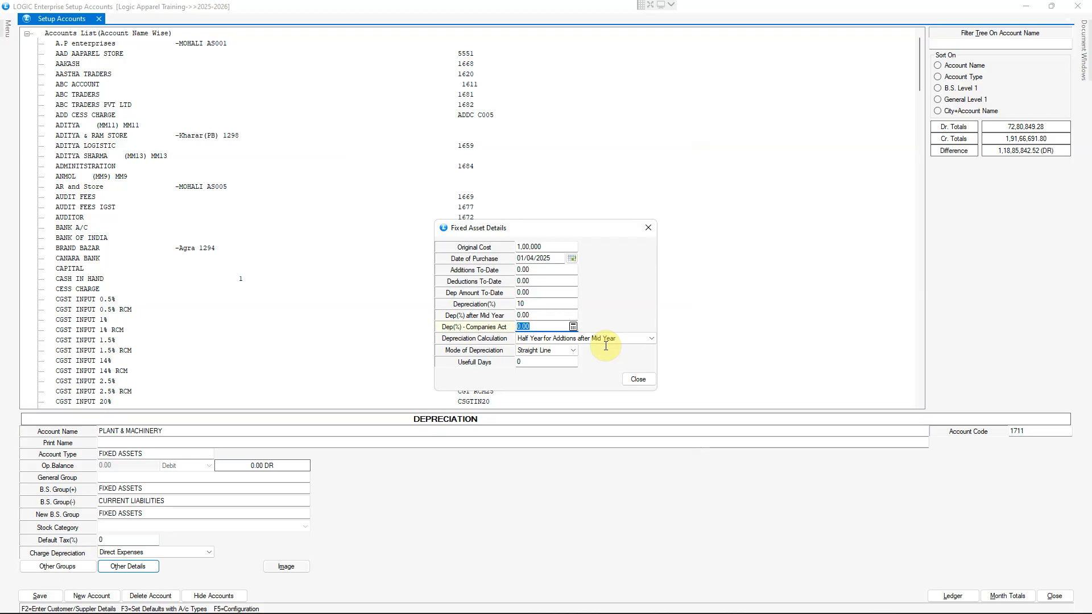
- Set the depreciation calculation to Fully Year for all Additions and the mode of depreciation to Straight Line
{"action": "left_click", "coordinate": [557, 339]}
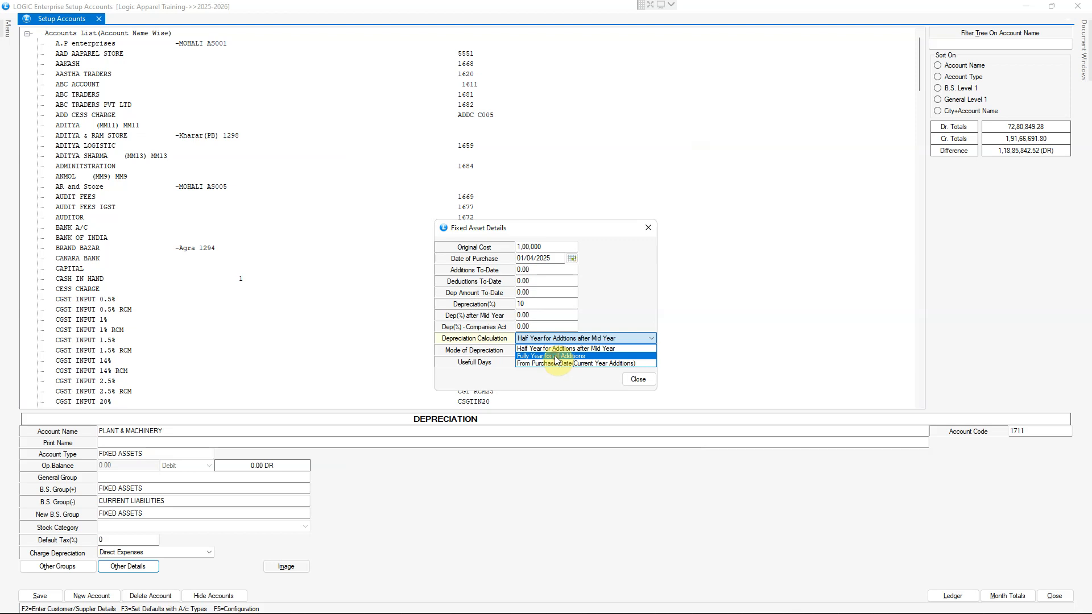
{"action": "left_click", "coordinate": [557, 357]}
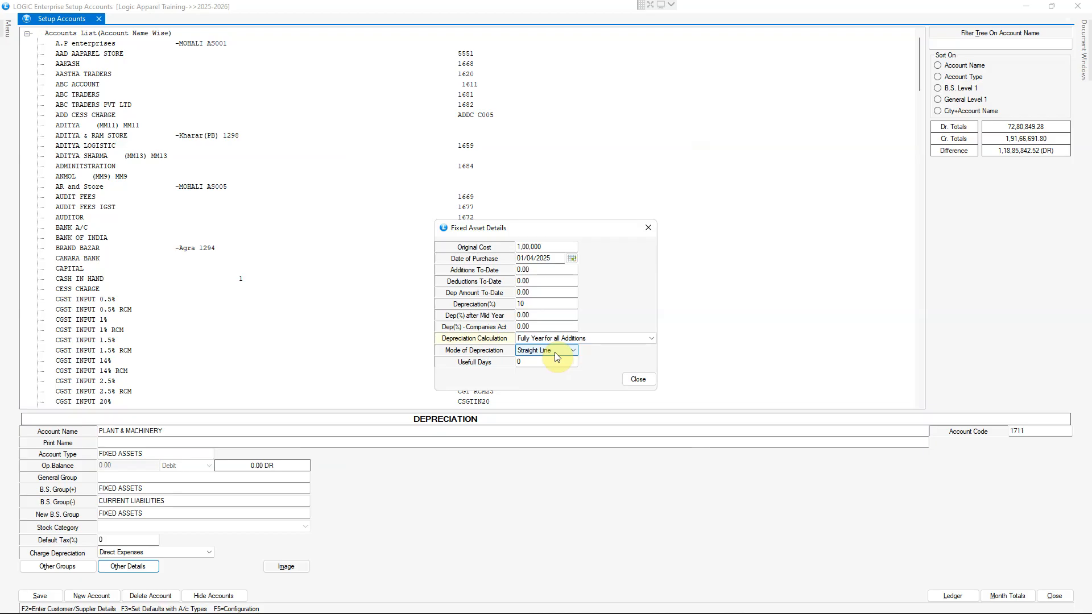
{"action": "left_click", "coordinate": [554, 352]}
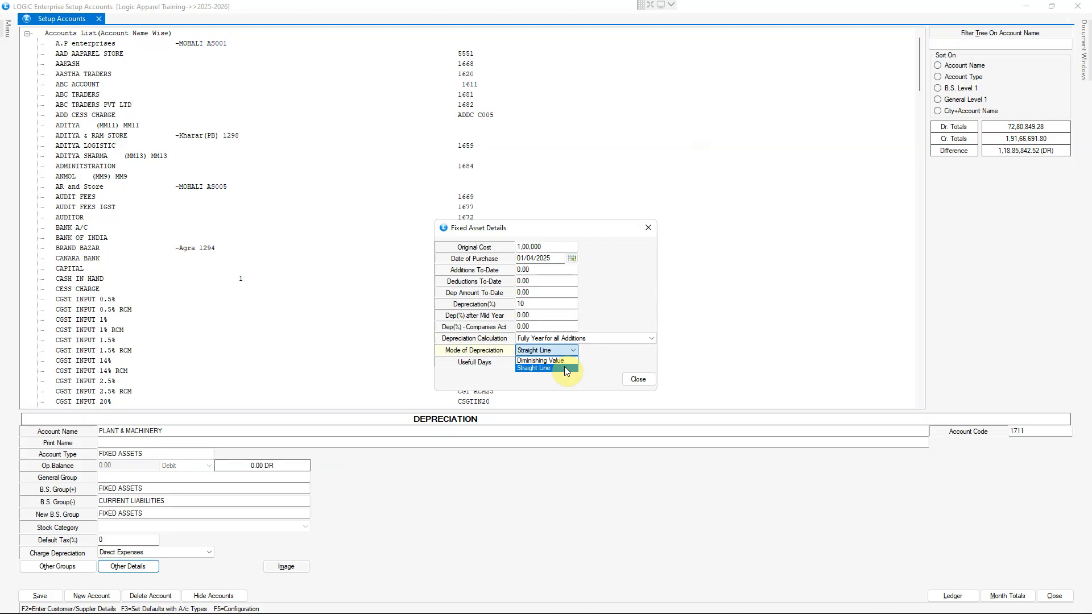
{"action": "left_click", "coordinate": [567, 370]}
- Set the asset's useful days to 1095, save the PLANT & MACHINERY account and close the account setup
{"action": "left_click", "coordinate": [554, 362]}
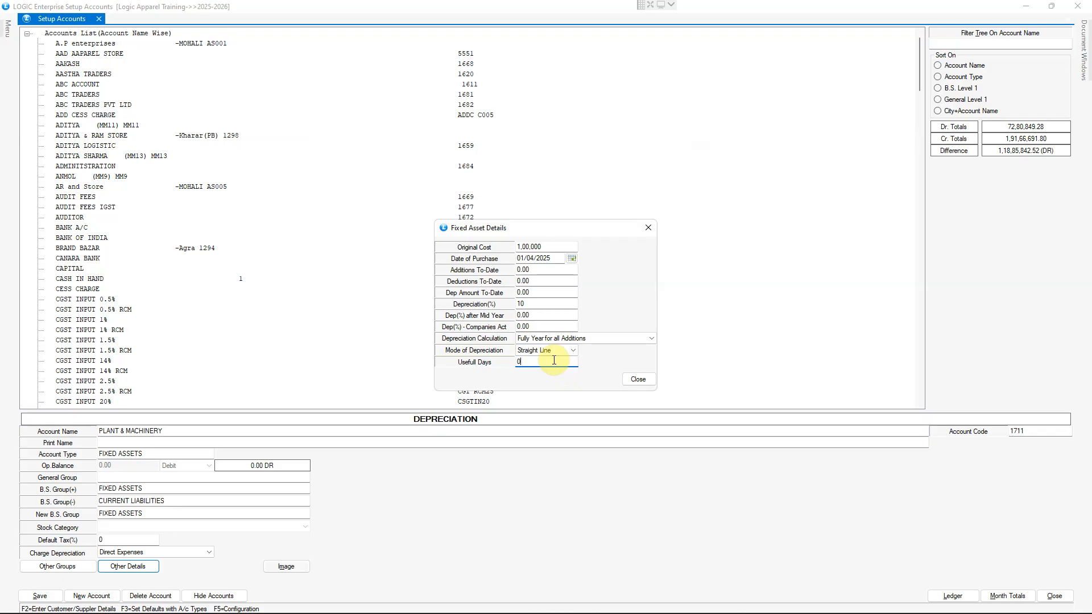
{"action": "type", "text": "1095"}
{"action": "key", "text": "Return"}
{"action": "key", "text": "Return"}
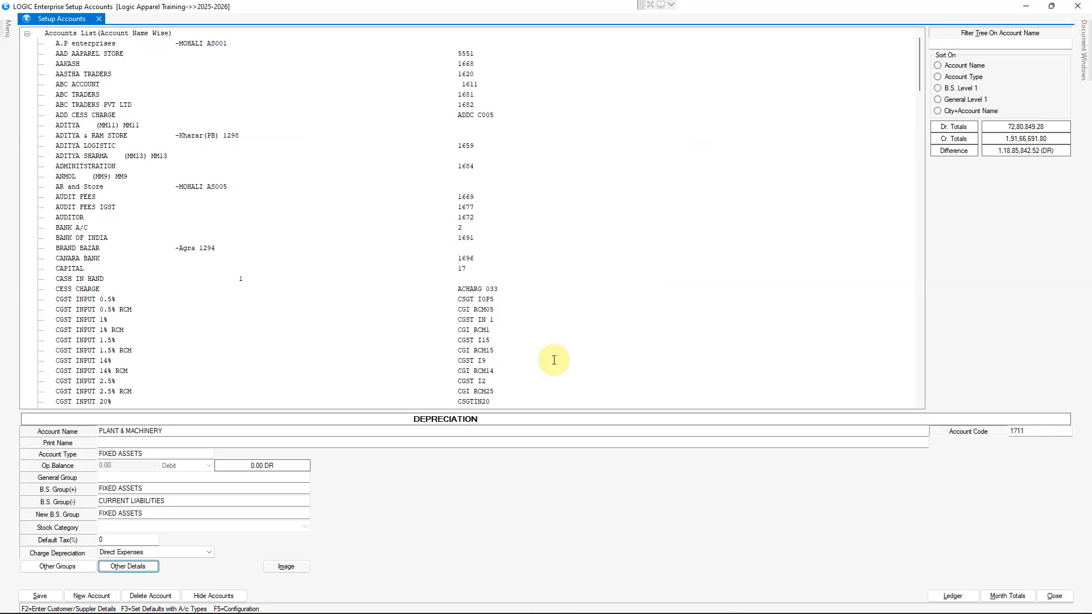
{"action": "left_click", "coordinate": [532, 353]}
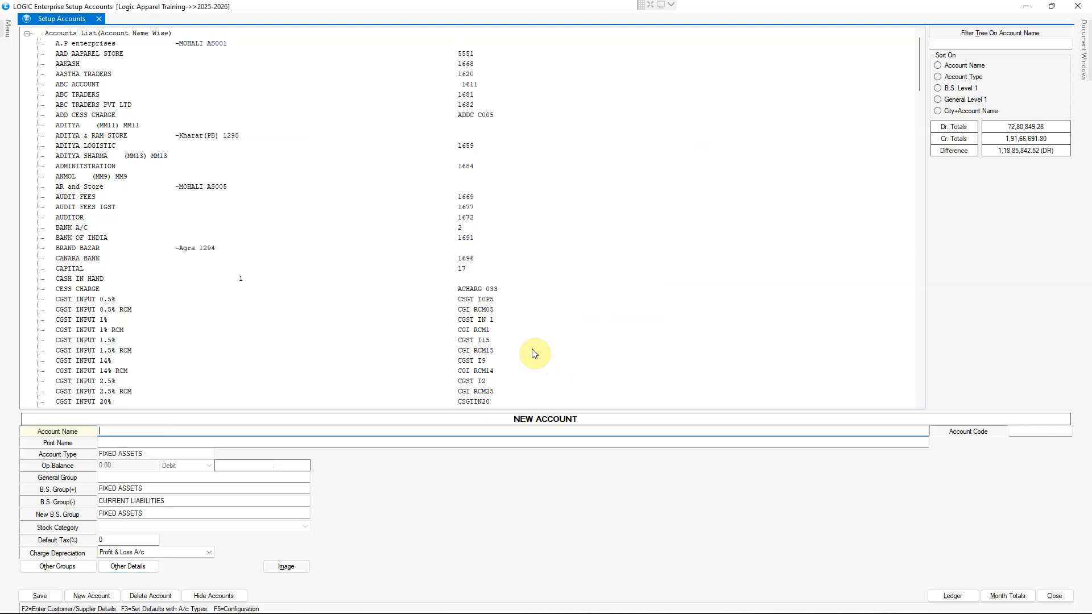
{"action": "key", "text": "Escape"}
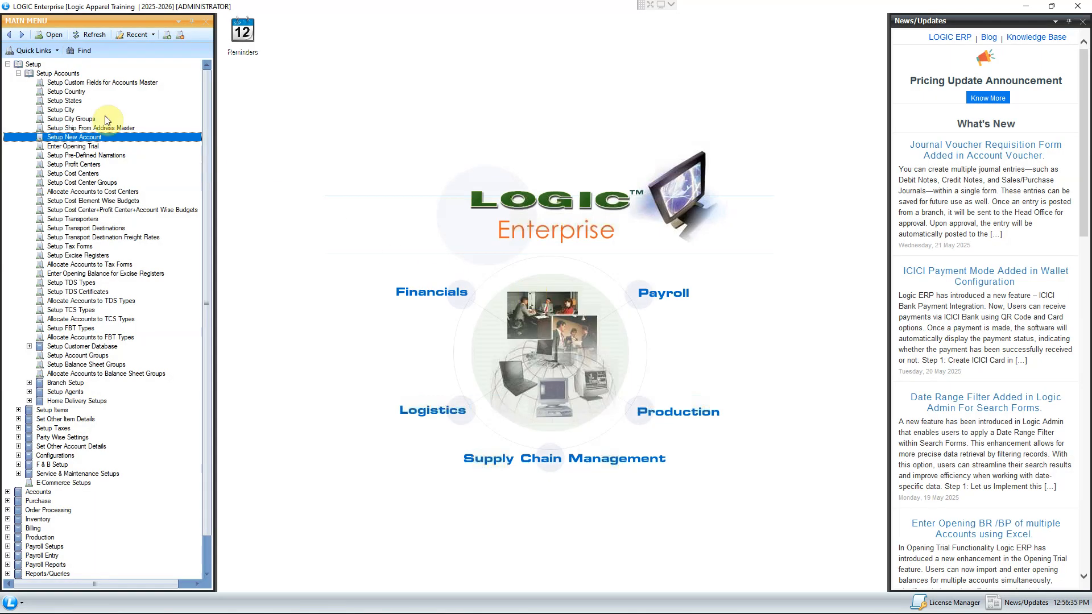
- Open a Journal - Normal voucher and fill in its header with the date 01/04/2025
{"action": "left_click", "coordinate": [81, 36]}
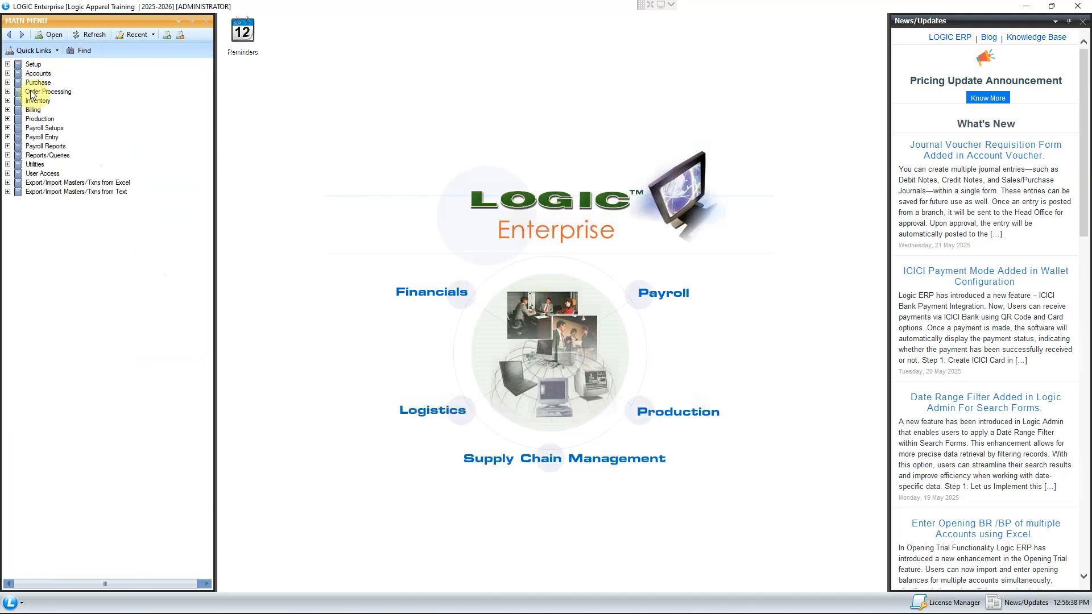
{"action": "left_click", "coordinate": [8, 74]}
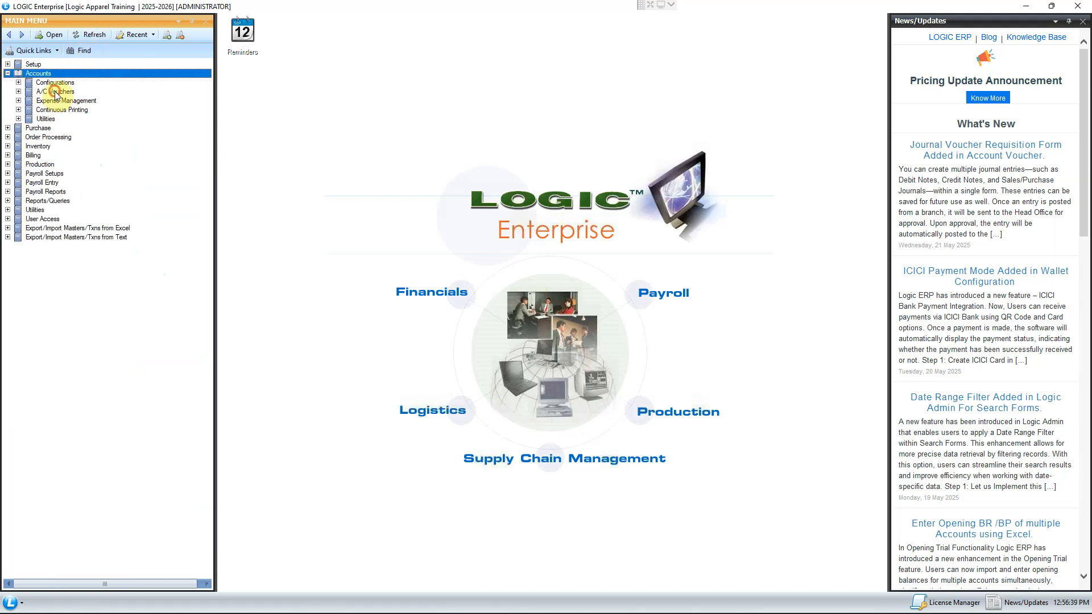
{"action": "left_click", "coordinate": [18, 91]}
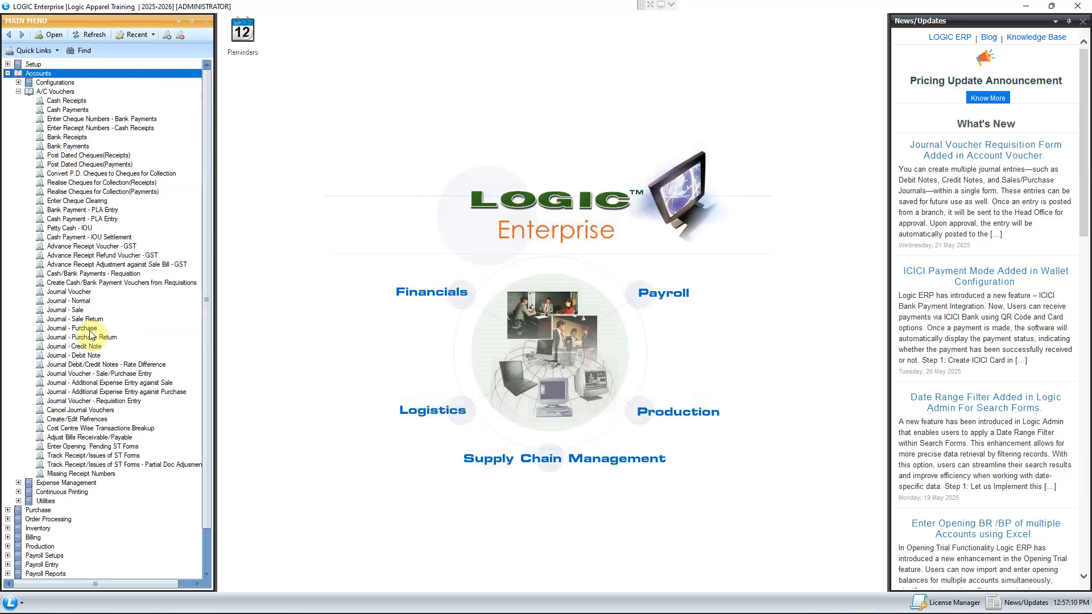
{"action": "double_click", "coordinate": [101, 302]}
{"action": "left_click", "coordinate": [116, 85]}
{"action": "type", "text": "01/04/2025"}
{"action": "key", "text": "Return"}
{"action": "key", "text": "Return"}
{"action": "key", "text": "Return"}
{"action": "key", "text": "Return"}
{"action": "key", "text": "Return"}
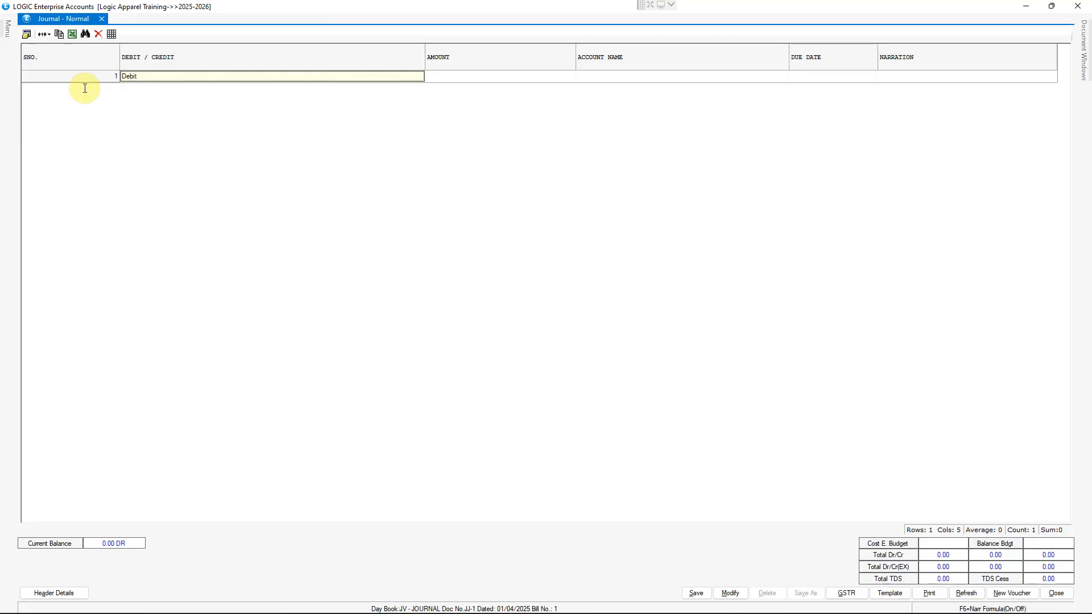
- Enter a debit line of 100000 for PLANT & MACHINERY with the narration "Being Depreciation Charged"
{"action": "key", "text": "Return"}
{"action": "type", "text": "100000"}
{"action": "key", "text": "Return"}
{"action": "type", "text": "PLANT"}
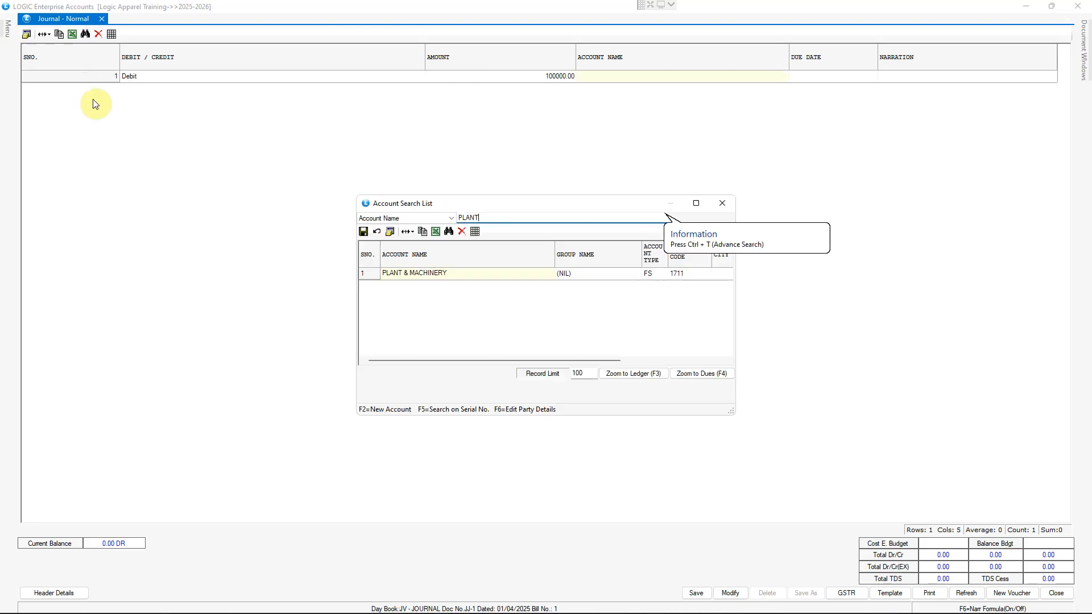
{"action": "key", "text": "Return"}
{"action": "key", "text": "Return"}
{"action": "type", "text": "Being Depreciation Charg"}
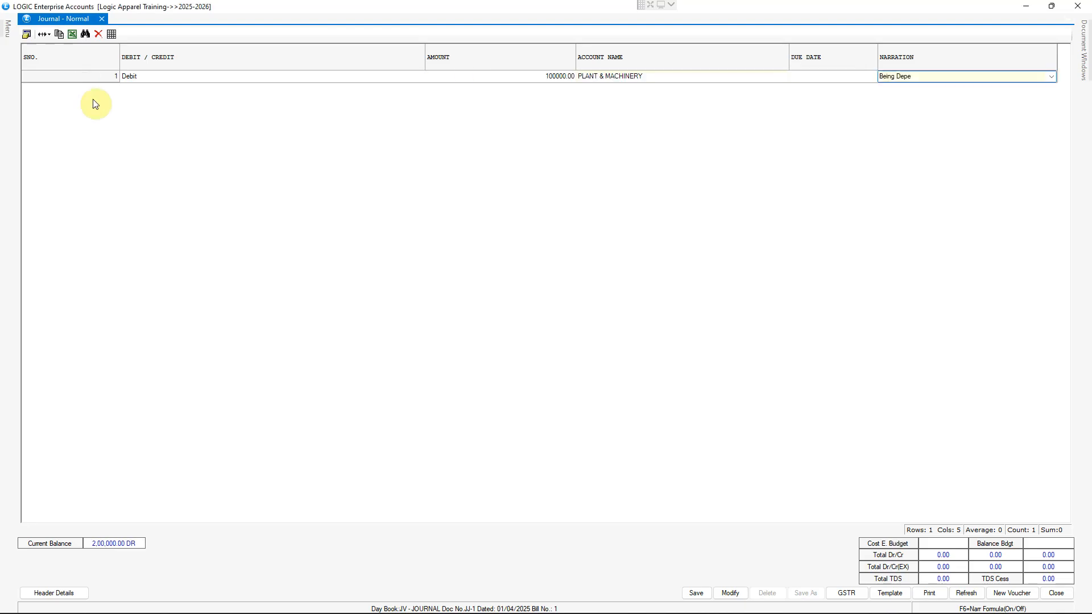
{"action": "type", "text": "ed"}
{"action": "key", "text": "Return"}
- Add a credit line of 100000 for the DEPRECIATION account and save the journal voucher
{"action": "key", "text": "Return"}
{"action": "key", "text": "Return"}
{"action": "type", "text": "DEP"}
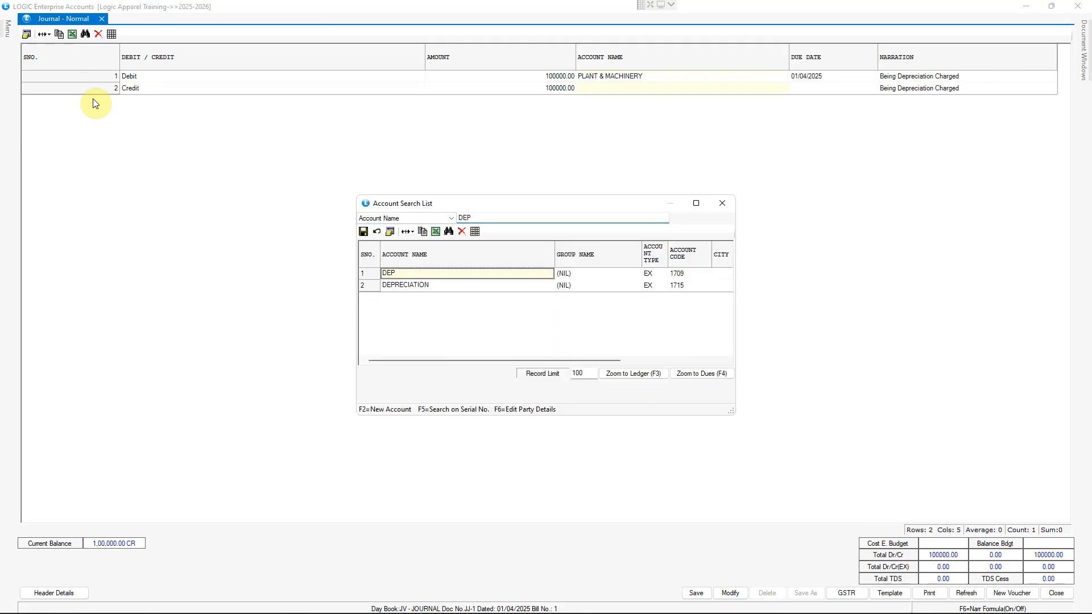
{"action": "key", "text": "Down"}
{"action": "key", "text": "Return"}
{"action": "key", "text": "Return"}
{"action": "key", "text": "Return"}
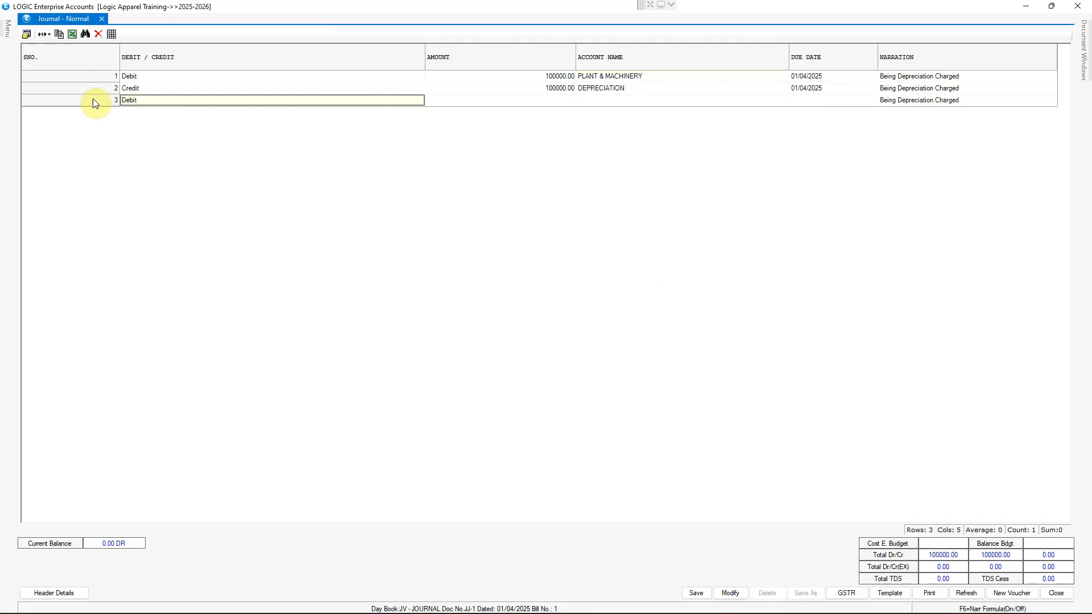
{"action": "key", "text": "alt+s"}
{"action": "key", "text": "Return"}
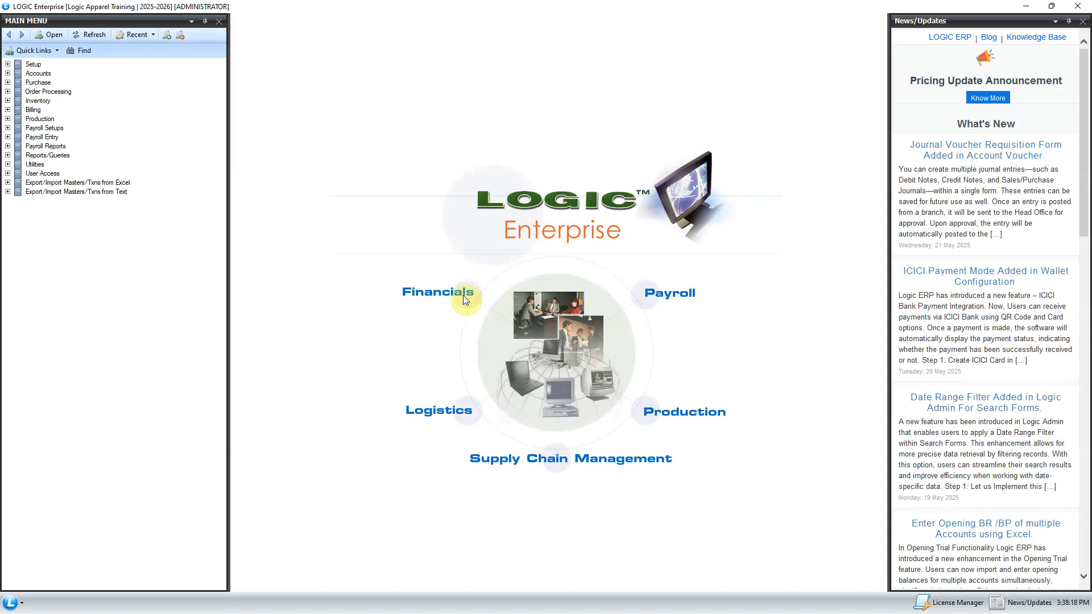
- Open the Deprecation Schedule report from the Balance Sheet group of Reports/Queries
{"action": "left_click", "coordinate": [48, 155]}
{"action": "left_click", "coordinate": [8, 155]}
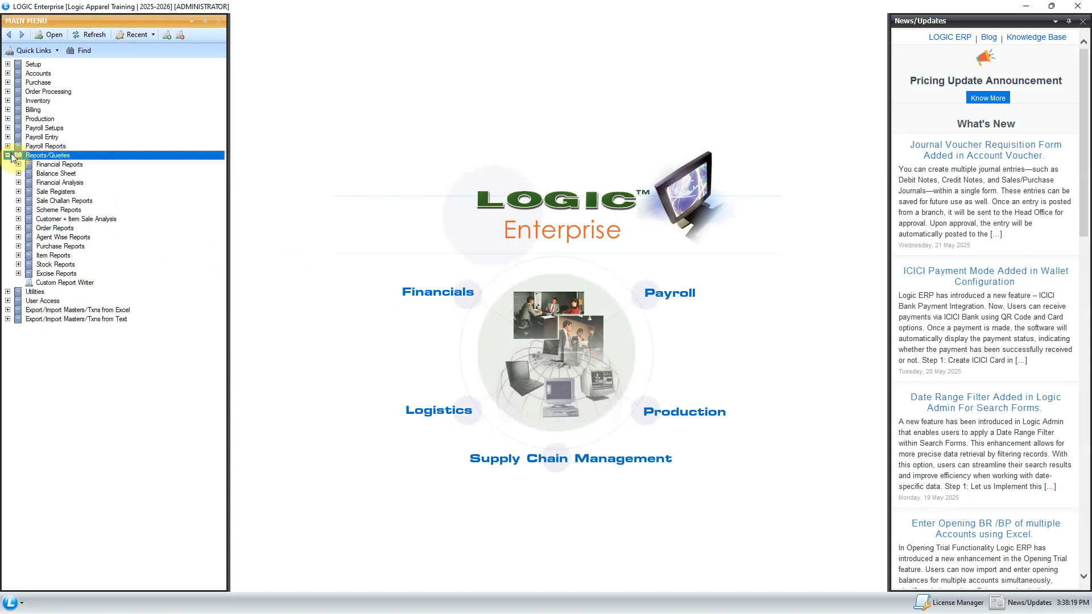
{"action": "left_click", "coordinate": [17, 173]}
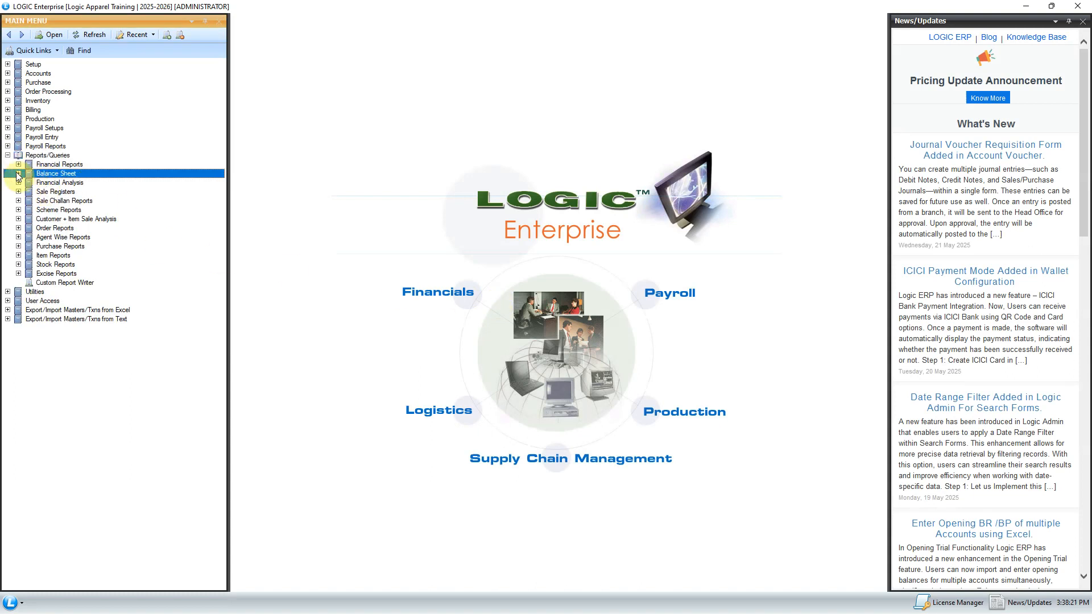
{"action": "left_click", "coordinate": [19, 174]}
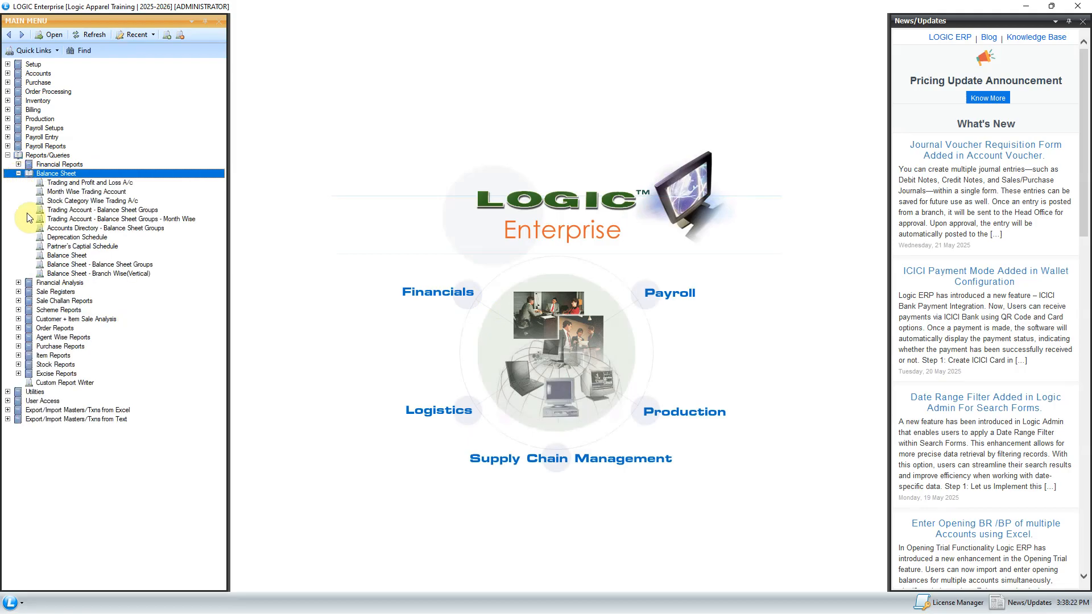
{"action": "double_click", "coordinate": [78, 238]}
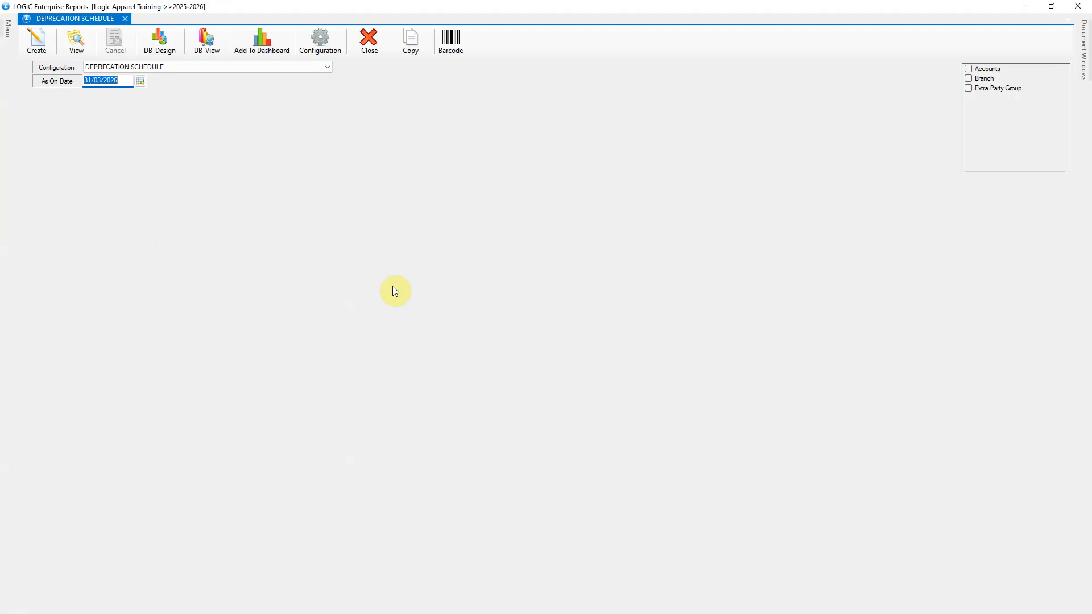
- Filter the report by account, choosing only PLANT & MACHINERY
{"action": "left_click", "coordinate": [969, 69]}
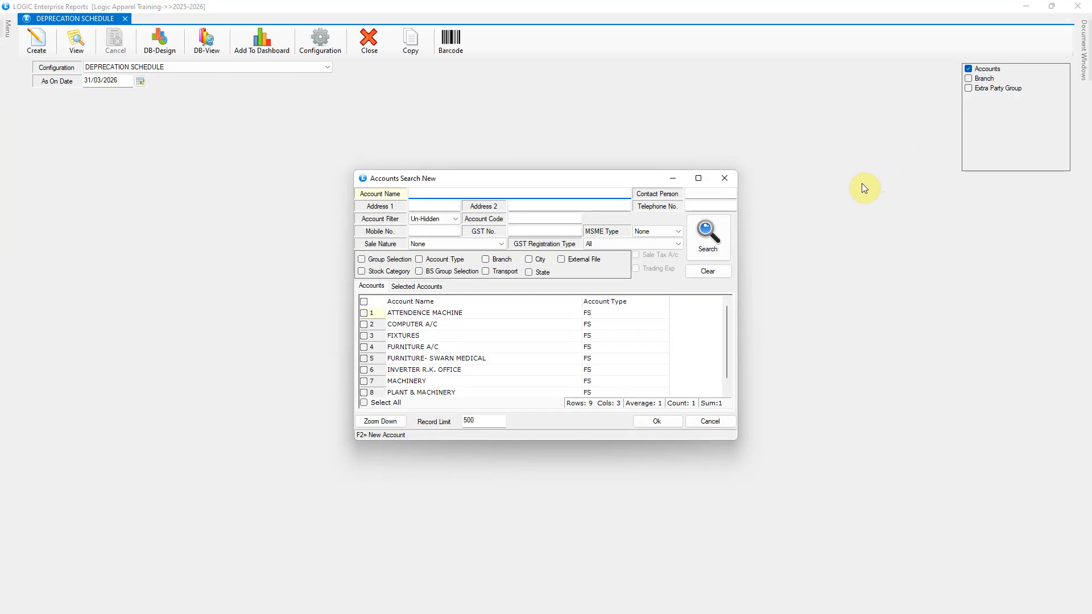
{"action": "left_click", "coordinate": [398, 392]}
{"action": "left_click", "coordinate": [364, 392]}
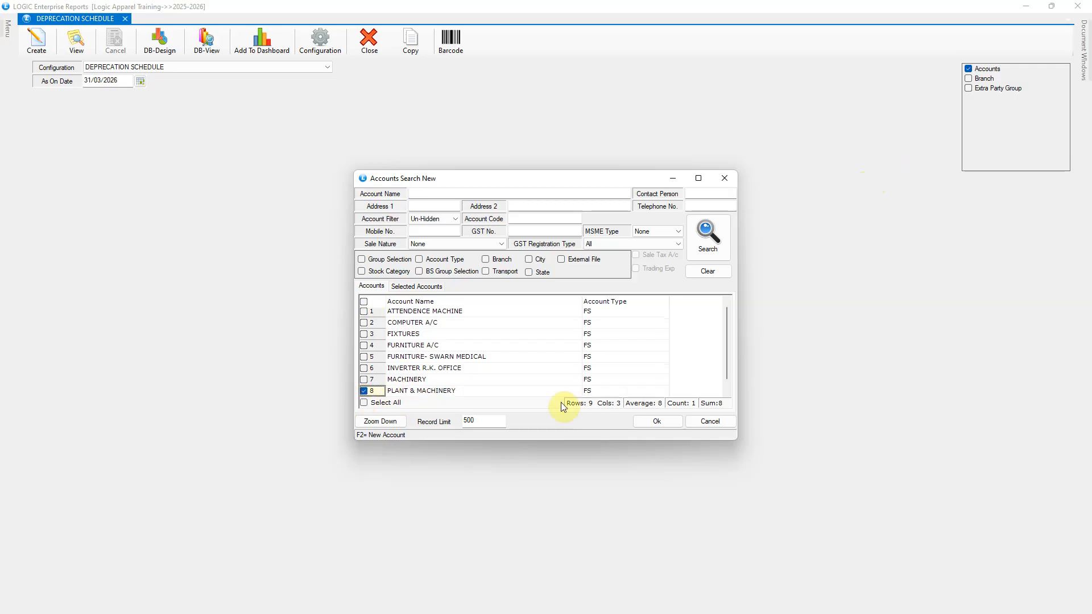
{"action": "left_click", "coordinate": [657, 422]}
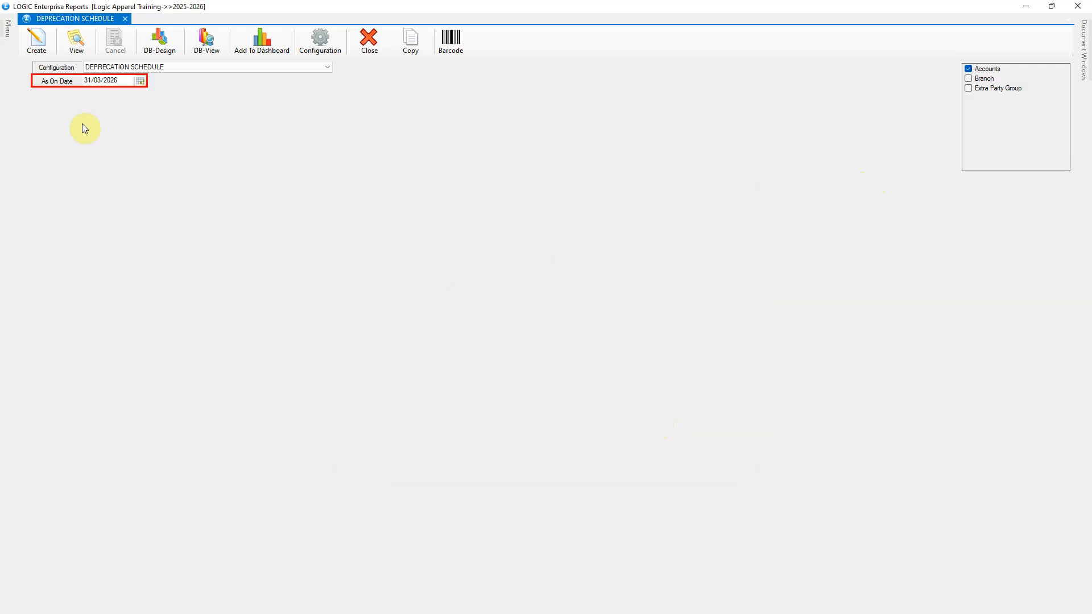
- Create the depreciation schedule with the as-on date 31/03/2026
{"action": "left_click_drag", "start_coordinate": [121, 80], "coordinate": [90, 81]}
{"action": "left_click_drag", "start_coordinate": [90, 81], "coordinate": [76, 82]}
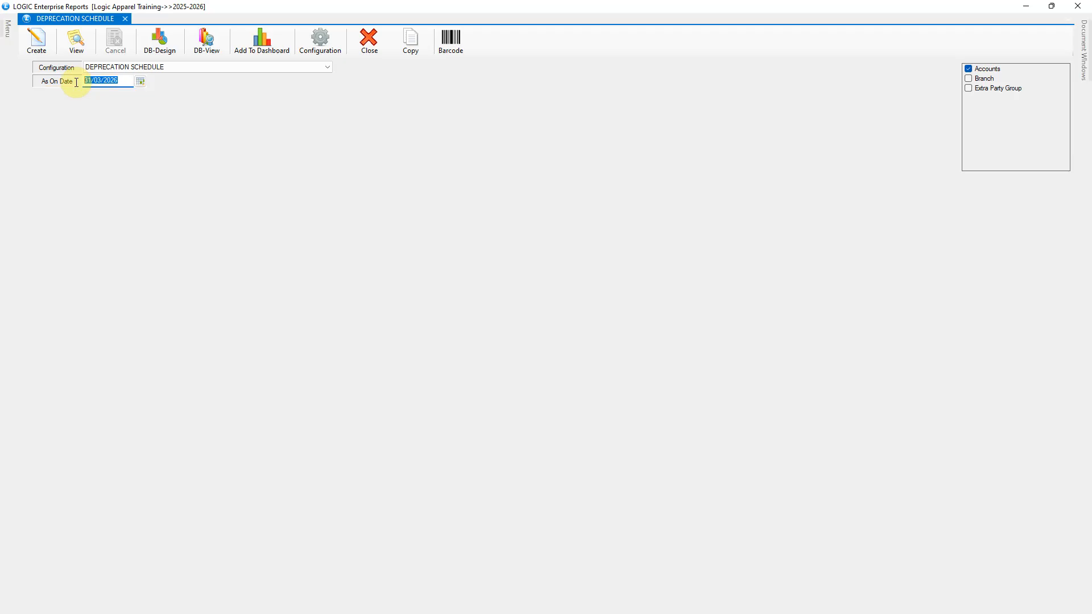
{"action": "left_click", "coordinate": [45, 49]}
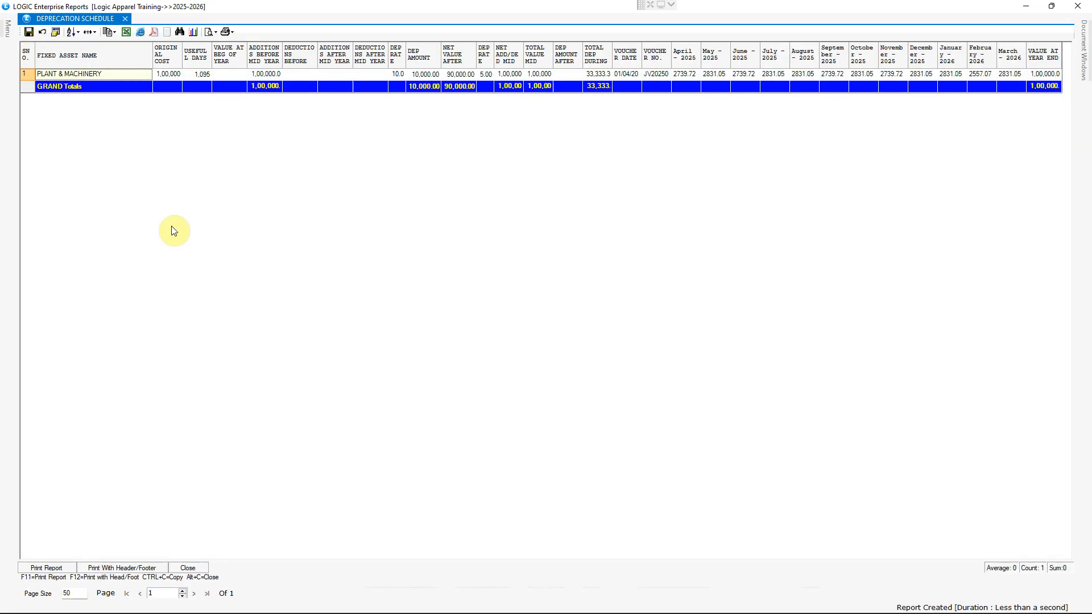
- Examine the PLANT & MACHINERY row's original cost, useful days, total depreciation during the year and monthly depreciation from April 2025 to March 2026
{"action": "left_click", "coordinate": [167, 74]}
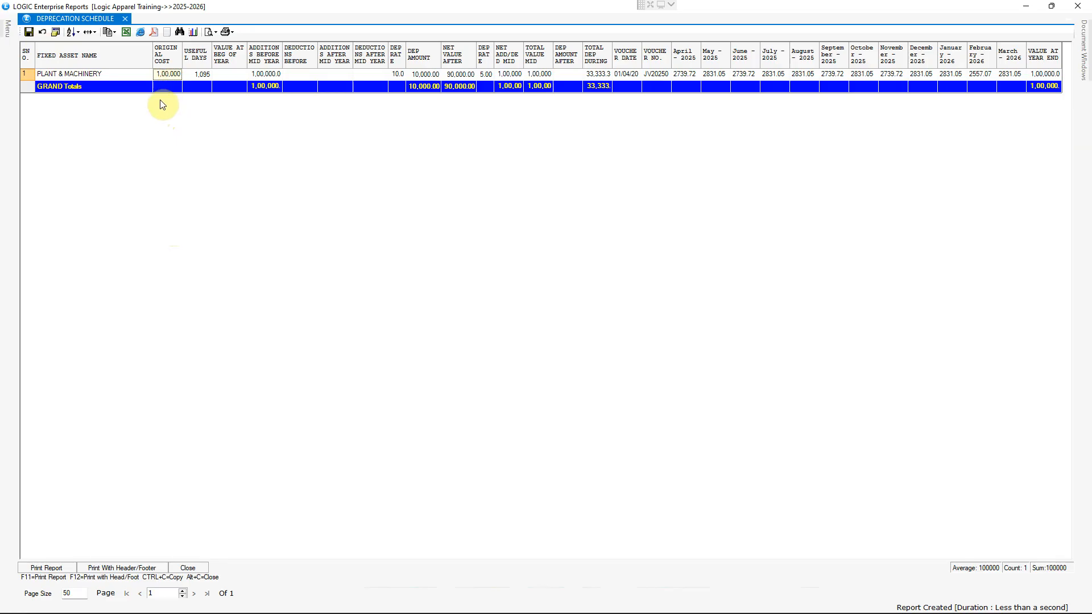
{"action": "left_click", "coordinate": [200, 75]}
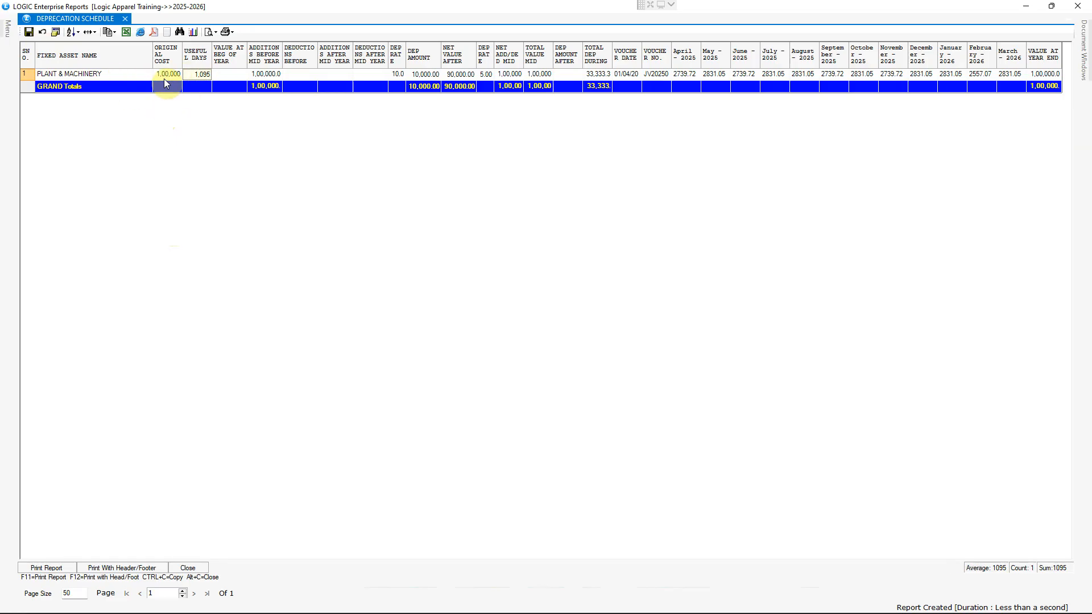
{"action": "left_click", "coordinate": [596, 75]}
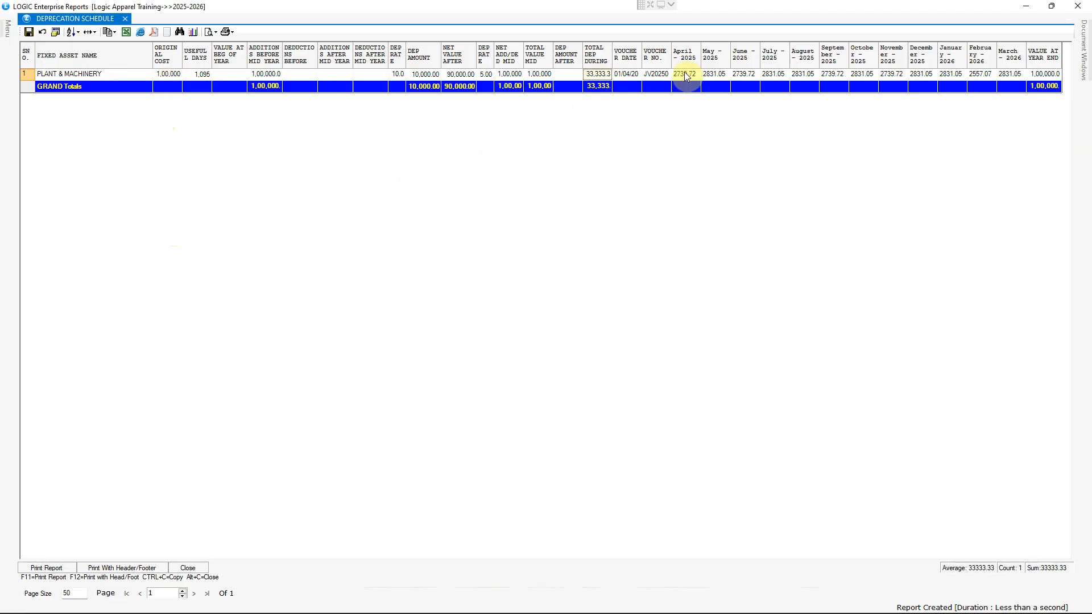
{"action": "left_click_drag", "start_coordinate": [685, 75], "coordinate": [1025, 77]}
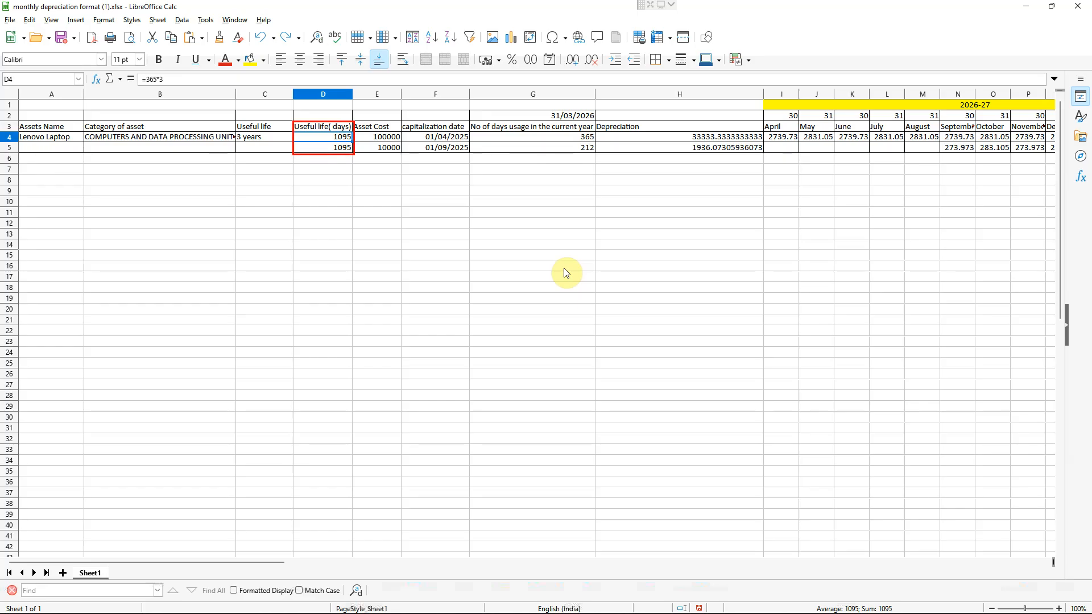
- In the LibreOffice Calc monthly depreciation sheet, calculate April's depreciation in cell G12 with the formula =H4*30/365
{"action": "left_click", "coordinate": [544, 225]}
{"action": "double_click", "coordinate": [543, 225]}
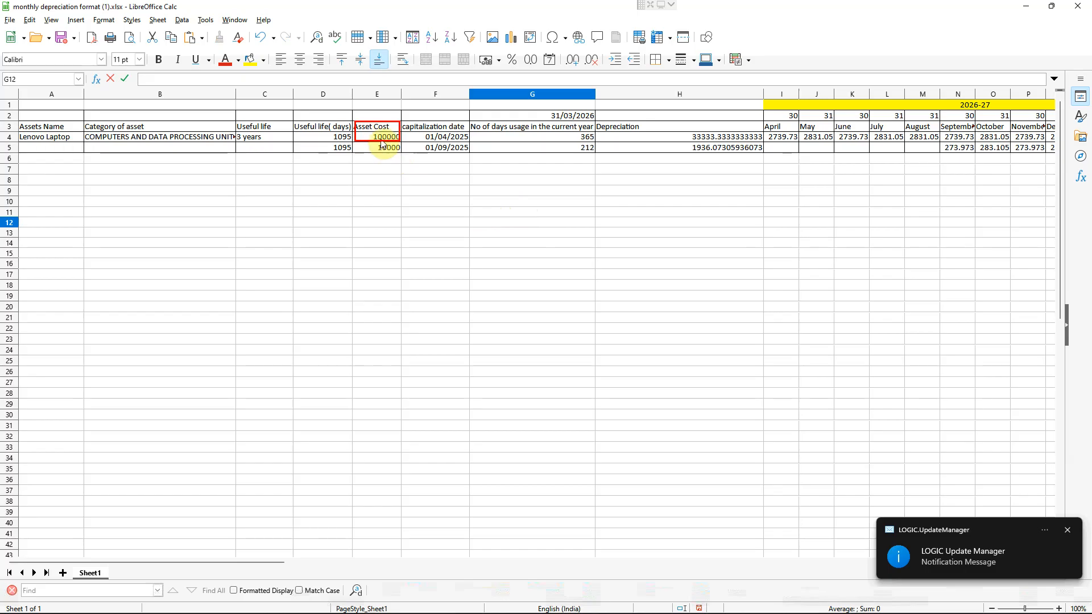
{"action": "type", "text": "="}
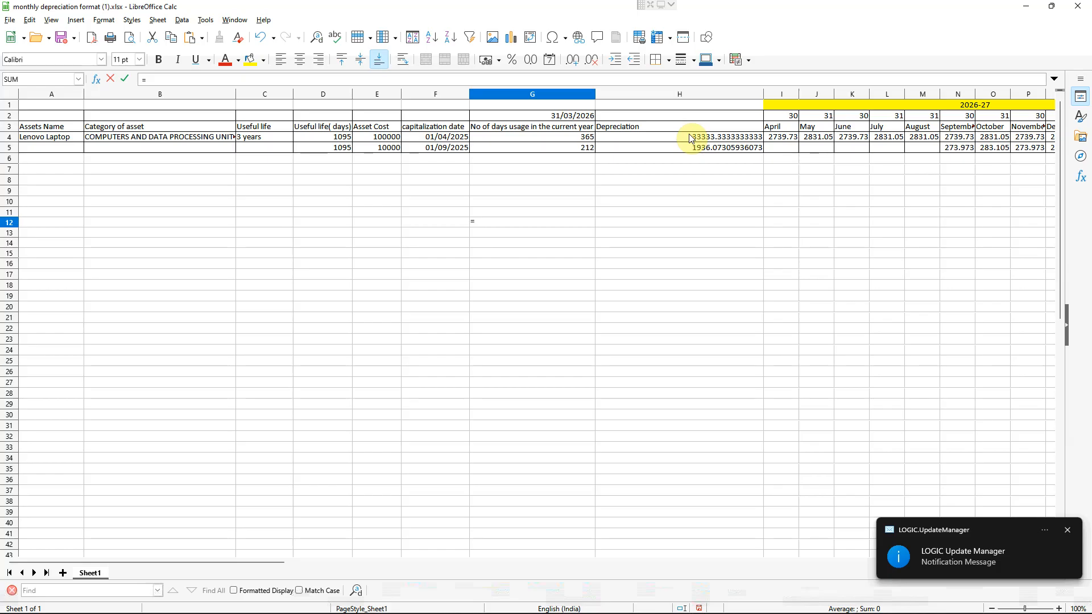
{"action": "left_click", "coordinate": [692, 139]}
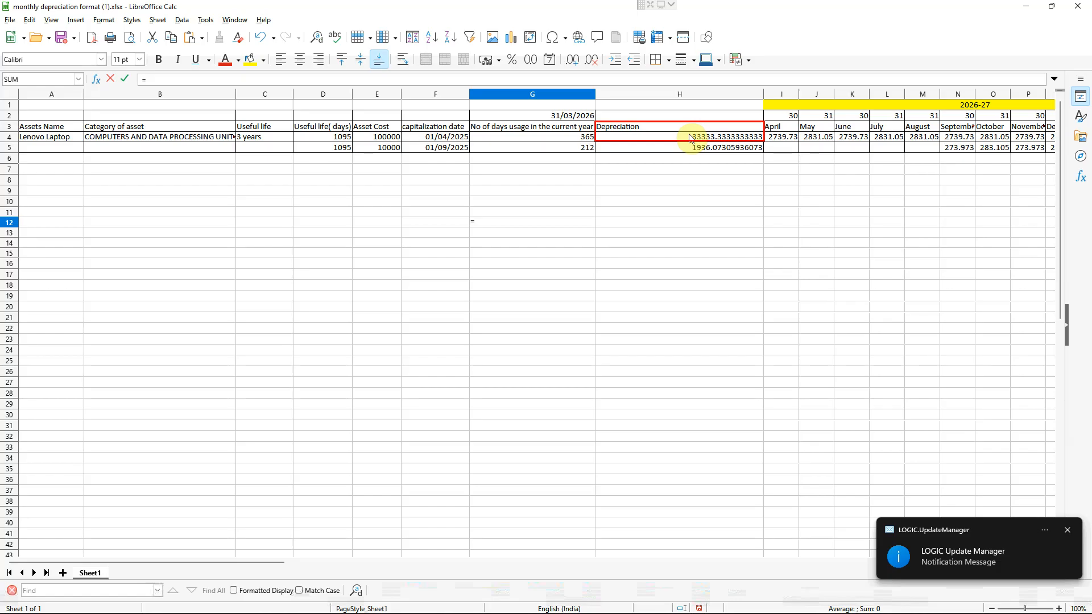
{"action": "left_click", "coordinate": [689, 141]}
{"action": "type", "text": "*"}
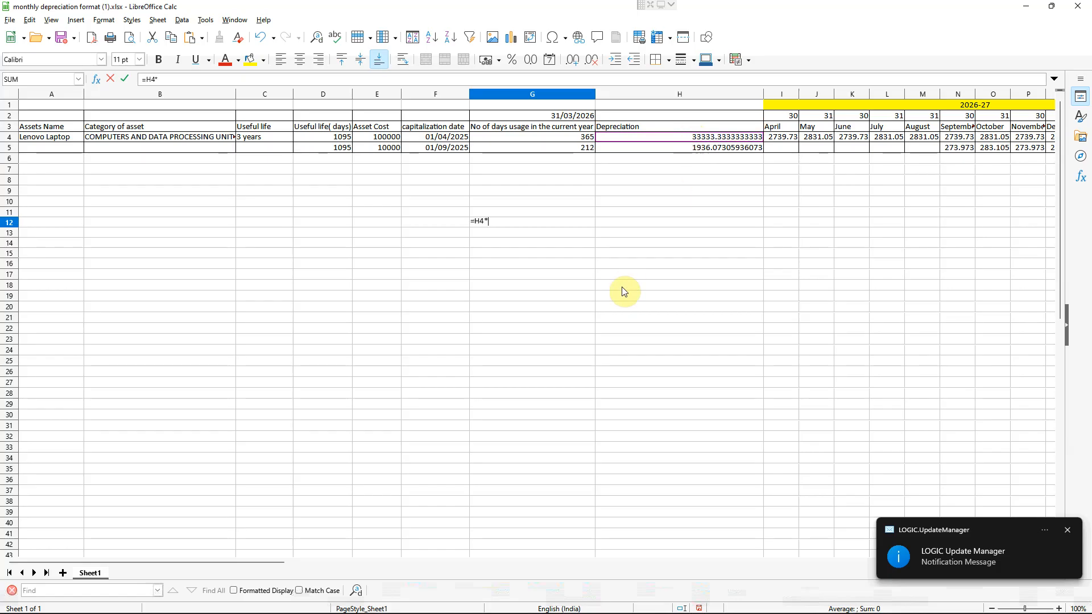
{"action": "type", "text": "30/"}
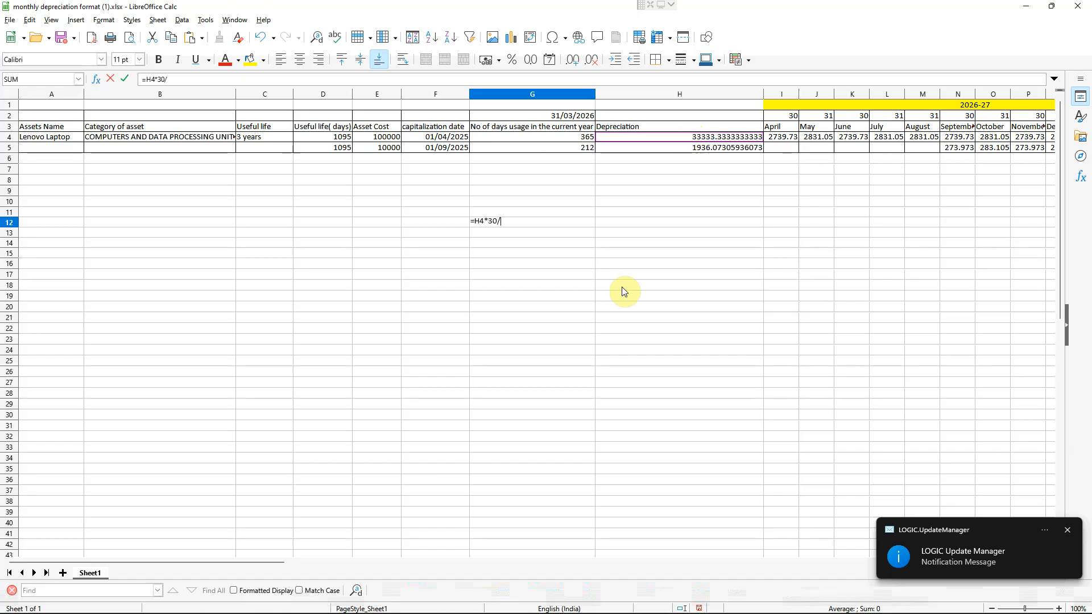
{"action": "type", "text": "365"}
{"action": "key", "text": "Return"}
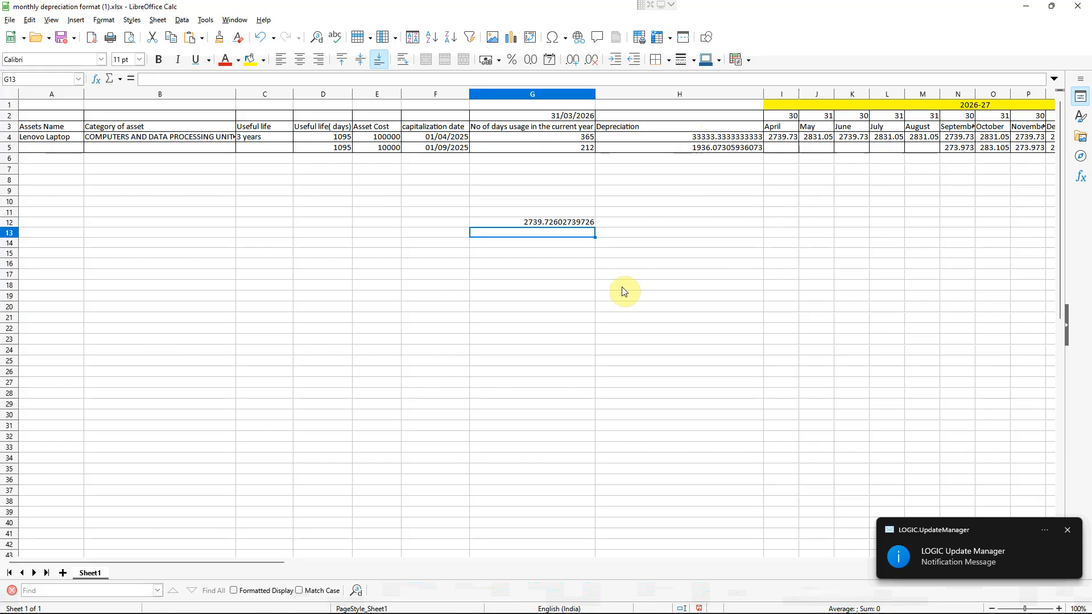
- Compare the G12 result with the April and May depreciation cells in row 4, and review the remaining months' values
{"action": "left_click", "coordinate": [586, 223]}
{"action": "left_click", "coordinate": [784, 140]}
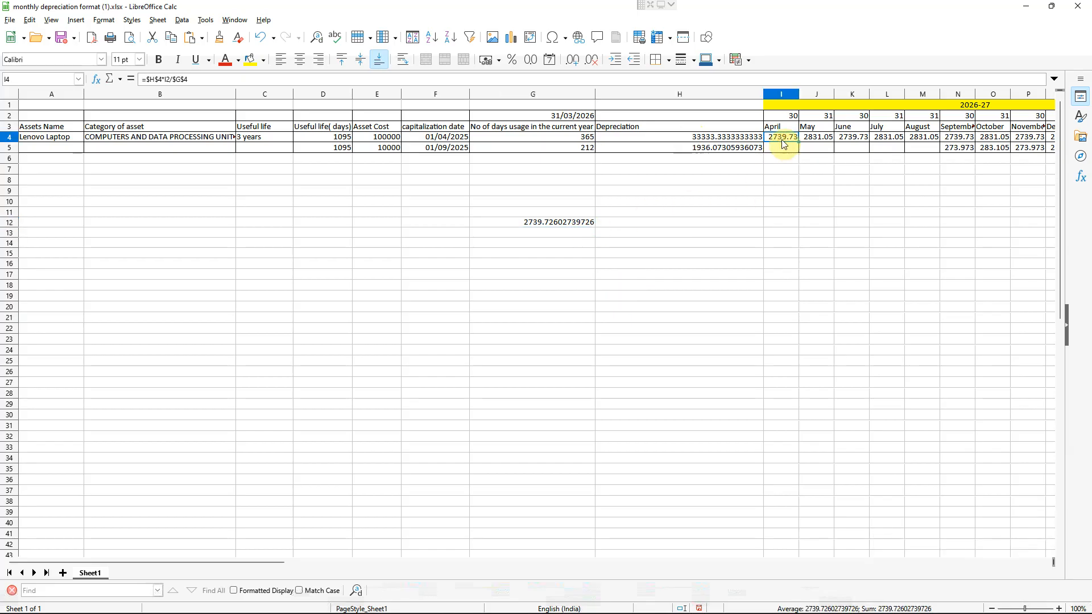
{"action": "left_click", "coordinate": [815, 141]}
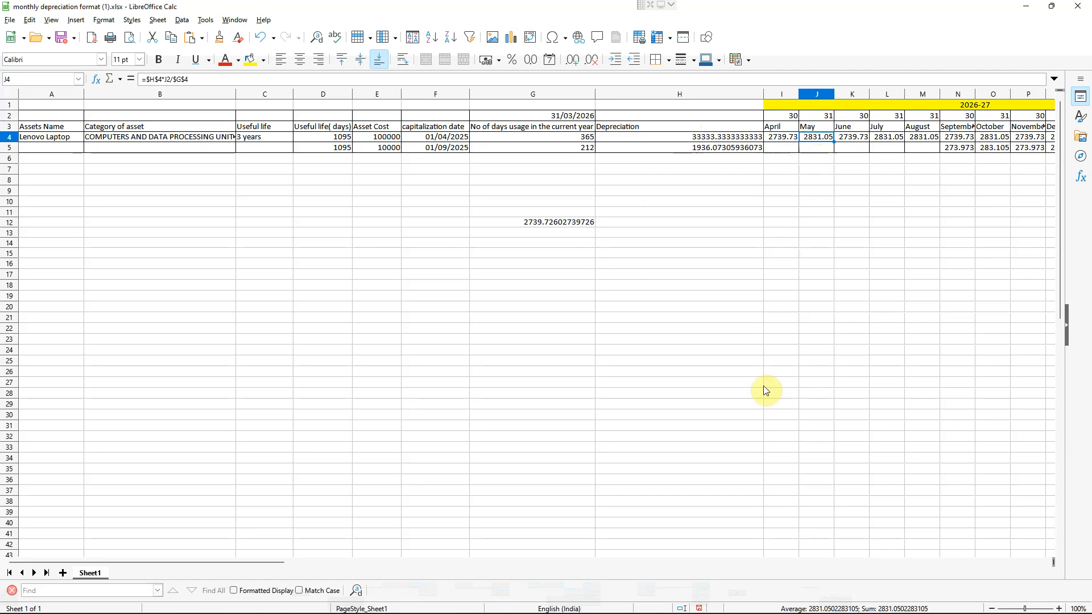
{"action": "left_click_drag", "start_coordinate": [284, 564], "coordinate": [378, 566]}
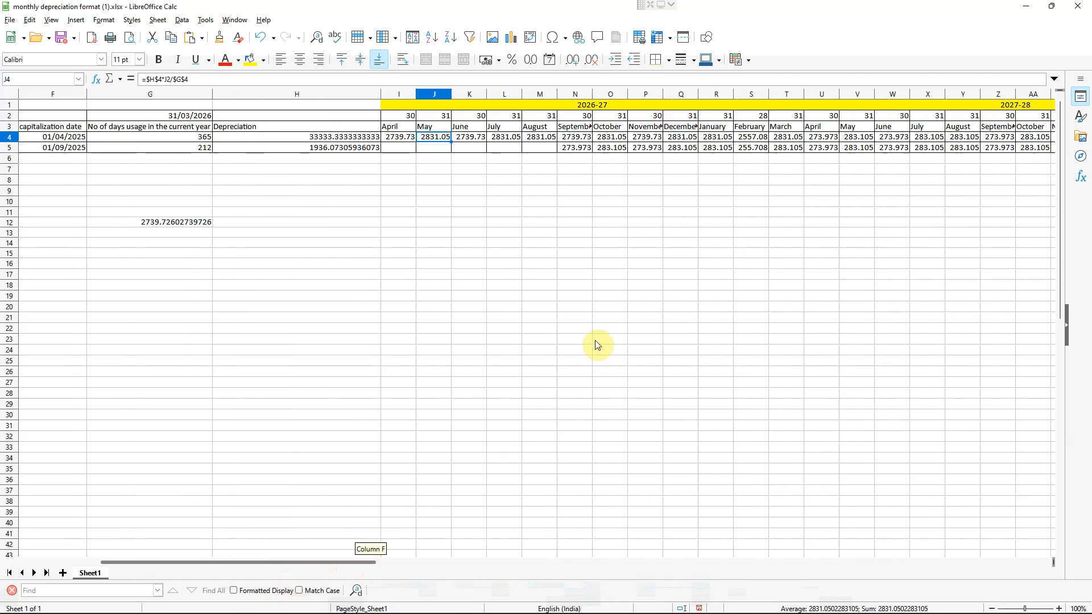